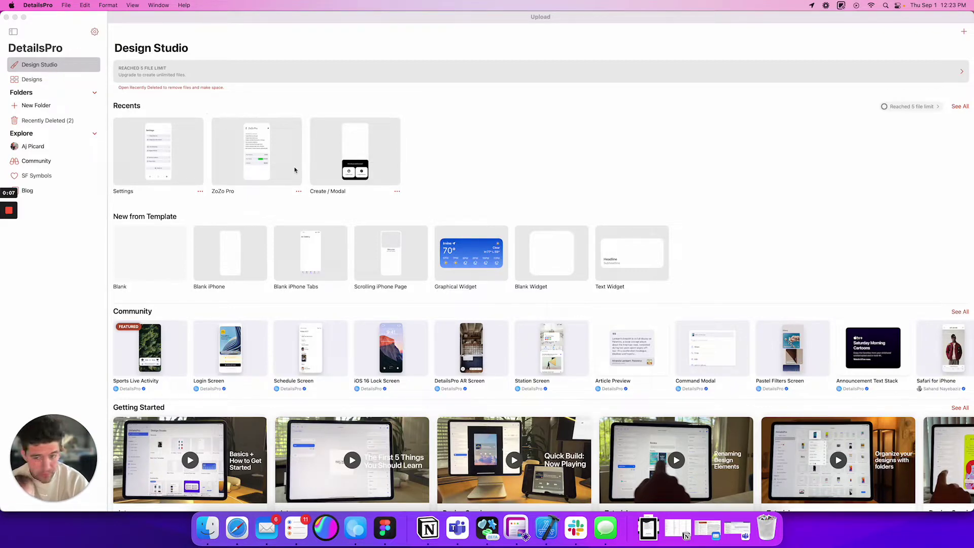
- In Recently Deleted, select both the Blank iPhone and Blank iPhone Tabs files
scroll(318, 196, down, 5)
scroll(318, 196, up, 4)
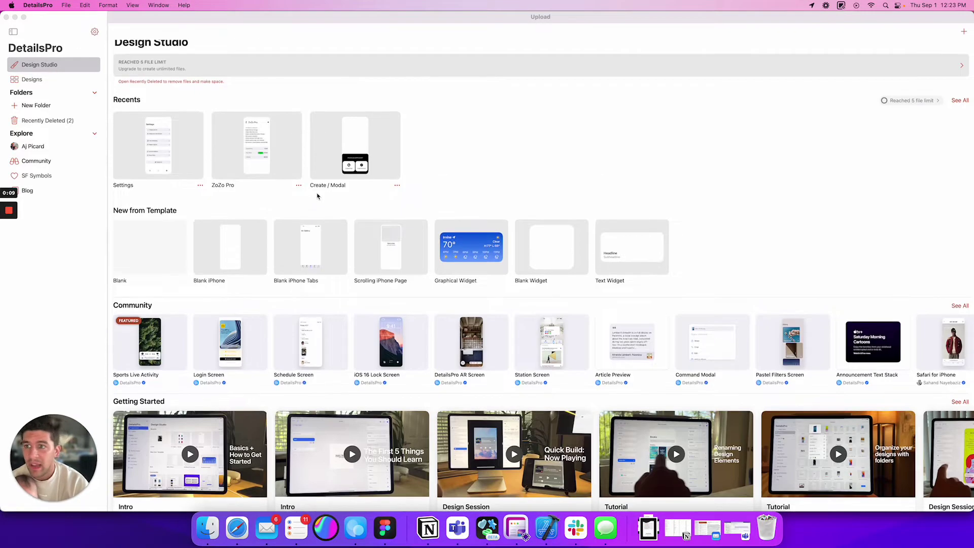
scroll(317, 196, up, 1)
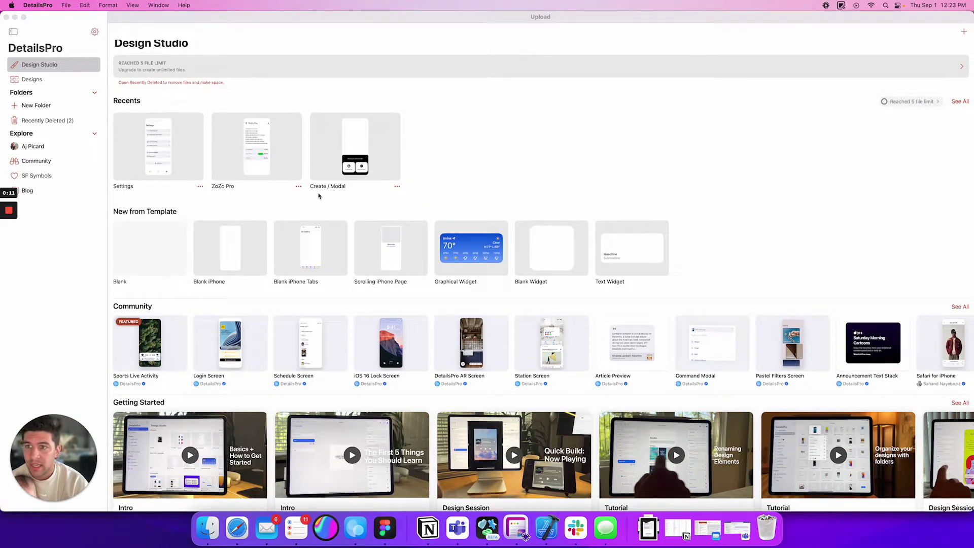
click(38, 120)
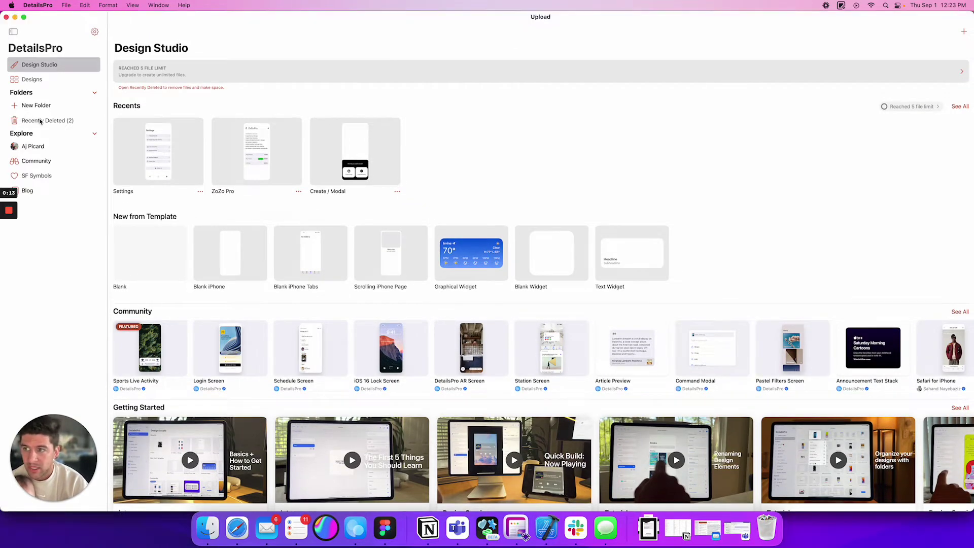
click(40, 121)
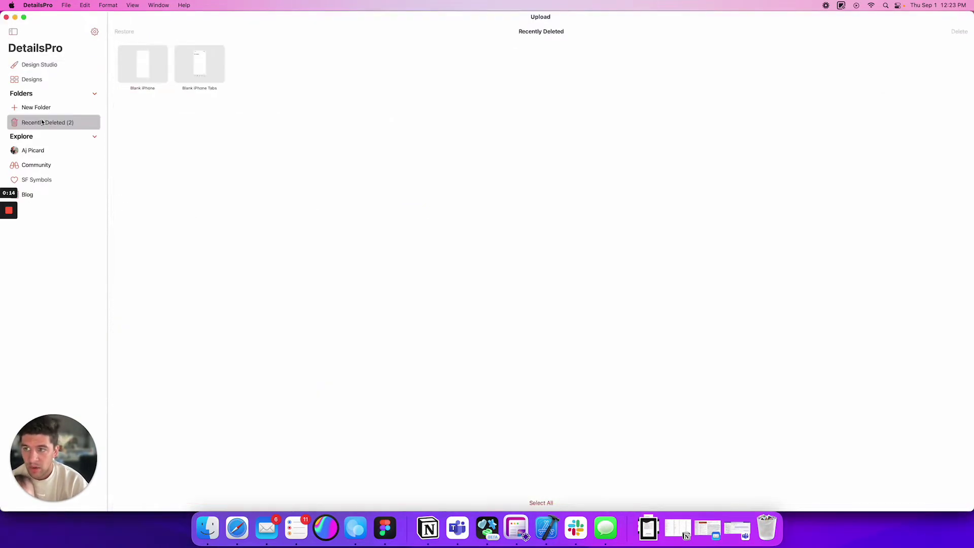
click(145, 72)
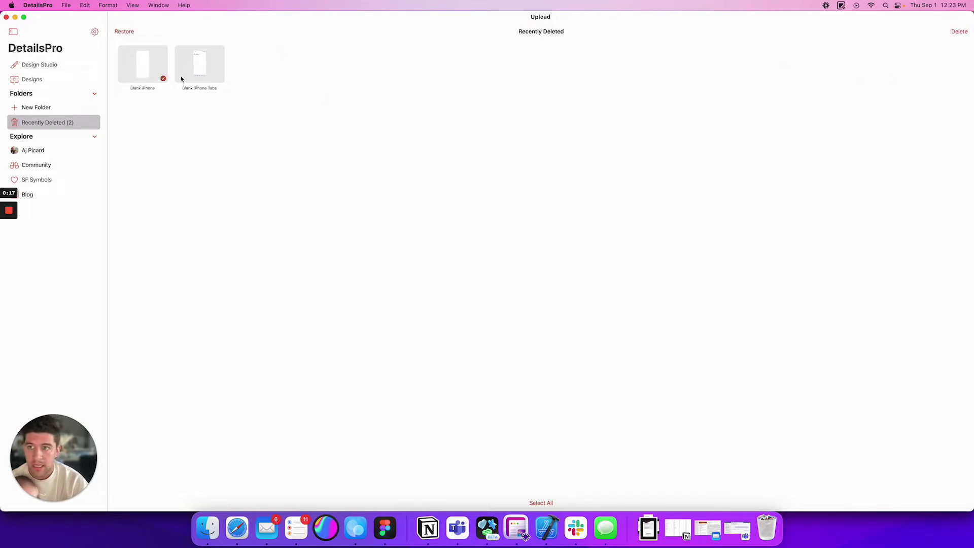
click(213, 74)
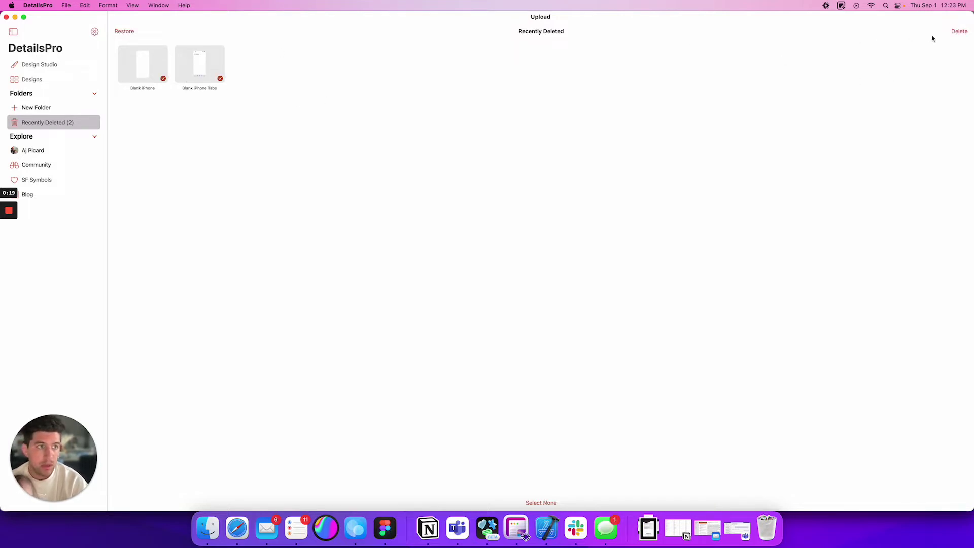
- Permanently delete the two selected files and return to the Design Studio home
click(958, 34)
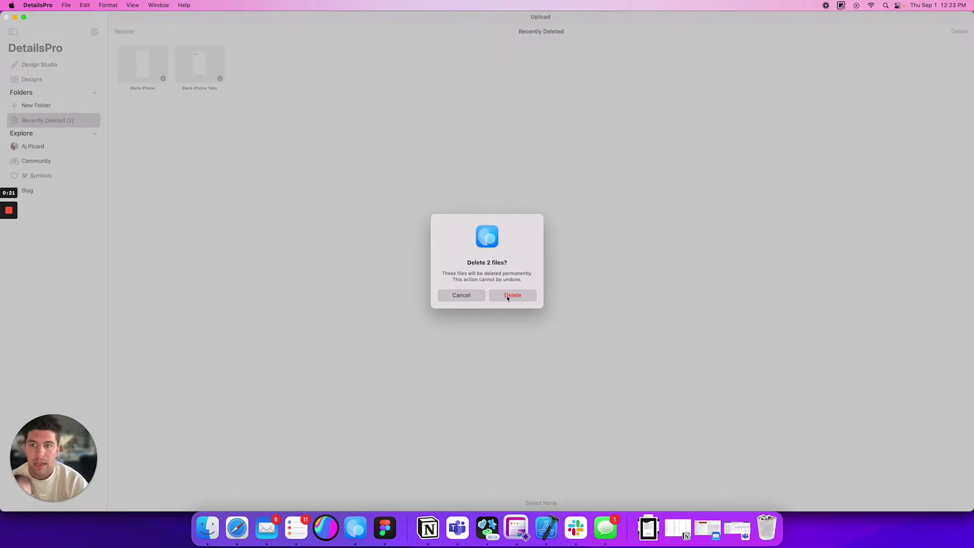
click(507, 295)
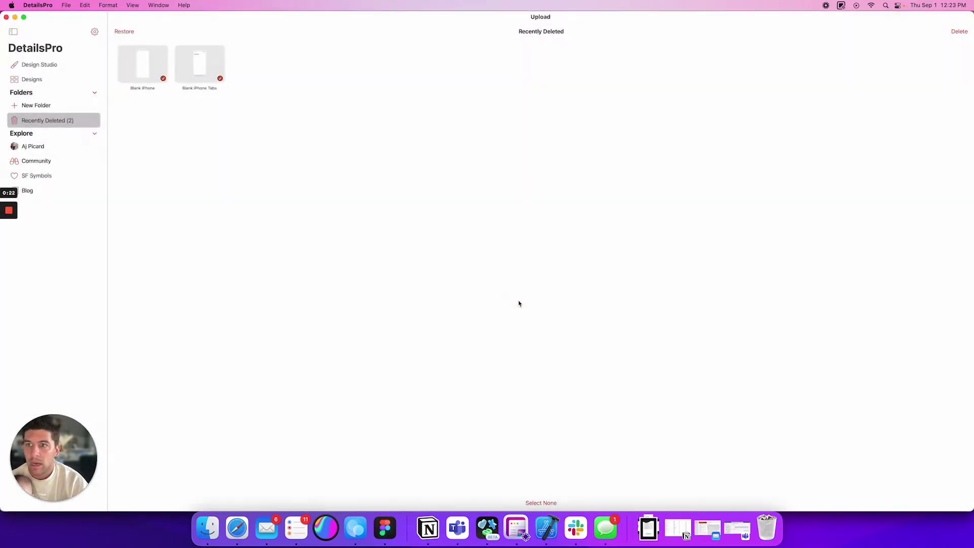
click(41, 66)
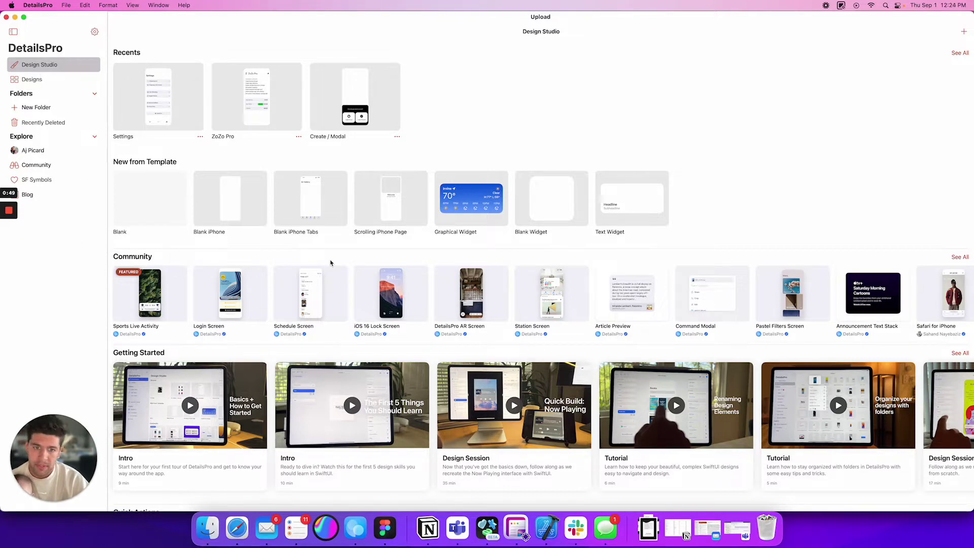
- Scroll to the Upgrade plans, start the Monthly $4.99 purchase, then cancel its sign-in prompt
scroll(332, 264, down, 5)
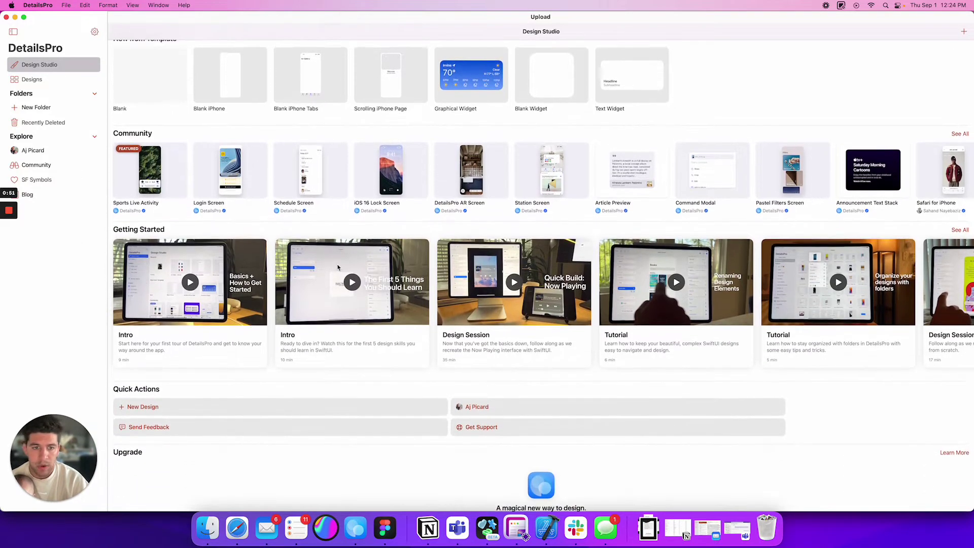
scroll(337, 267, up, 2)
scroll(337, 268, down, 5)
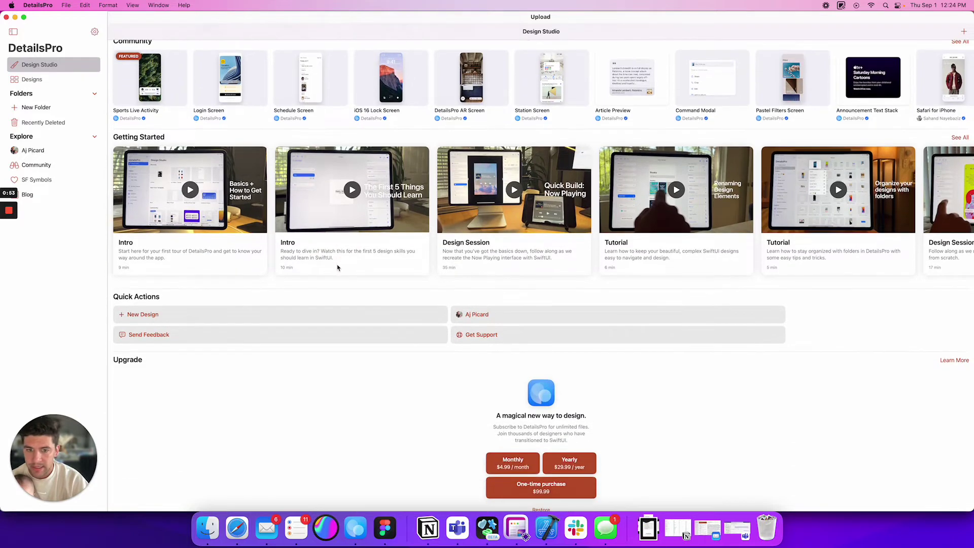
scroll(338, 268, down, 1)
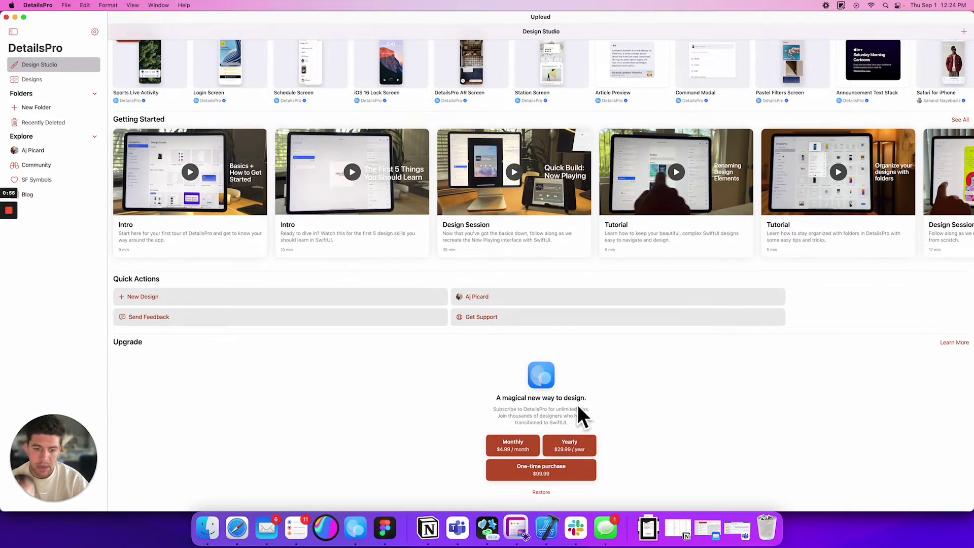
click(530, 443)
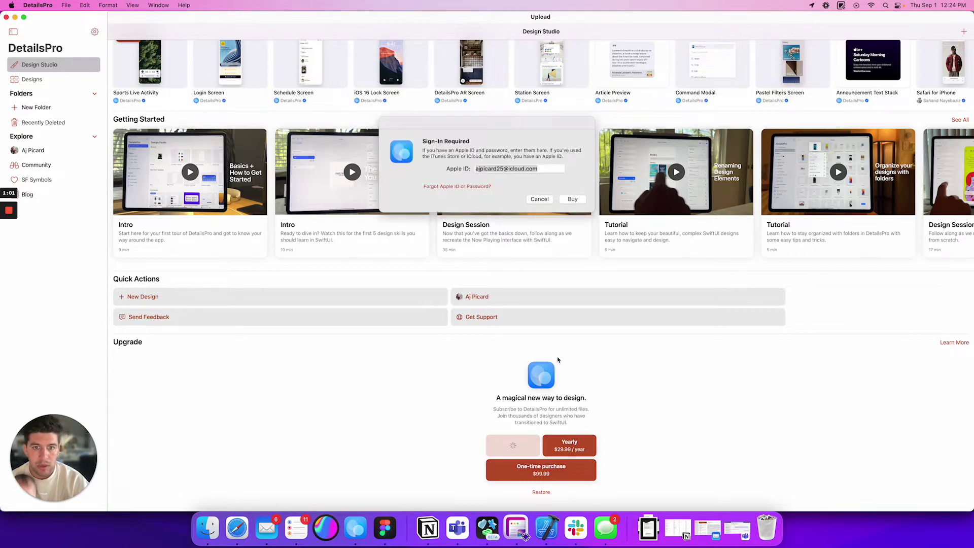
key(Escape)
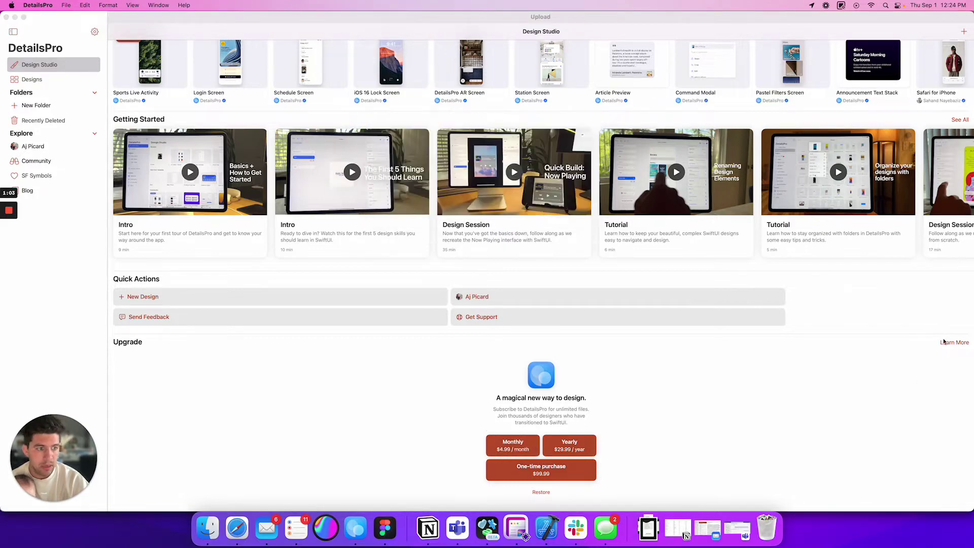
click(946, 345)
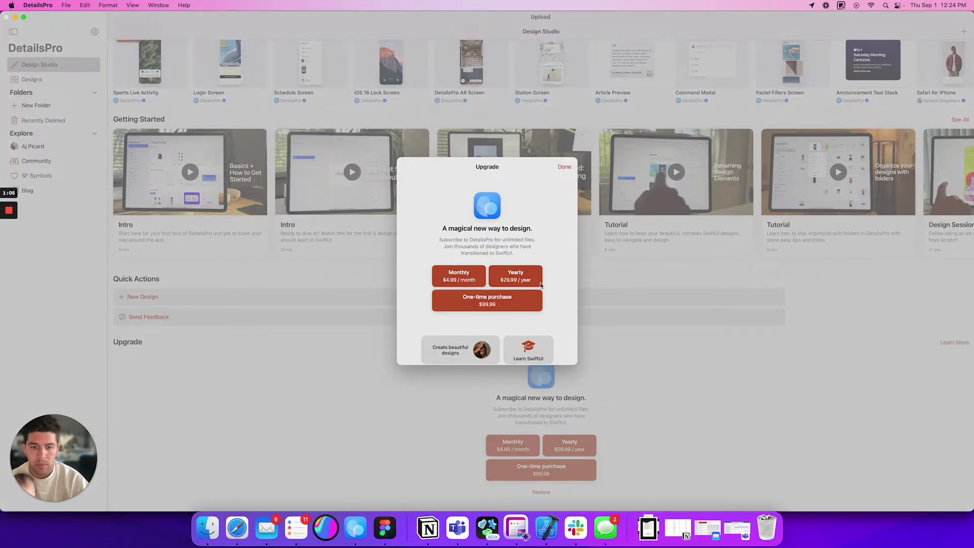
scroll(539, 284, down, 3)
scroll(552, 291, down, 2)
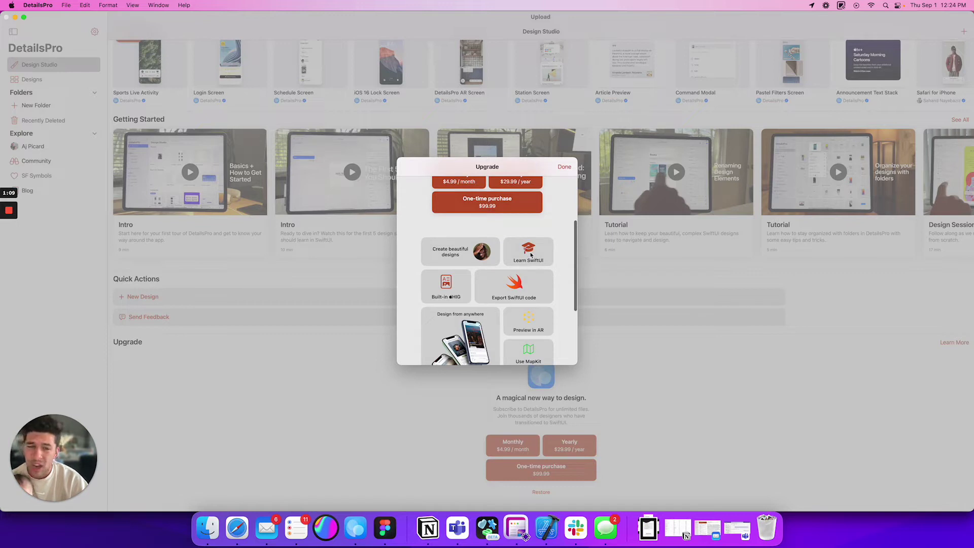
scroll(517, 280, down, 1)
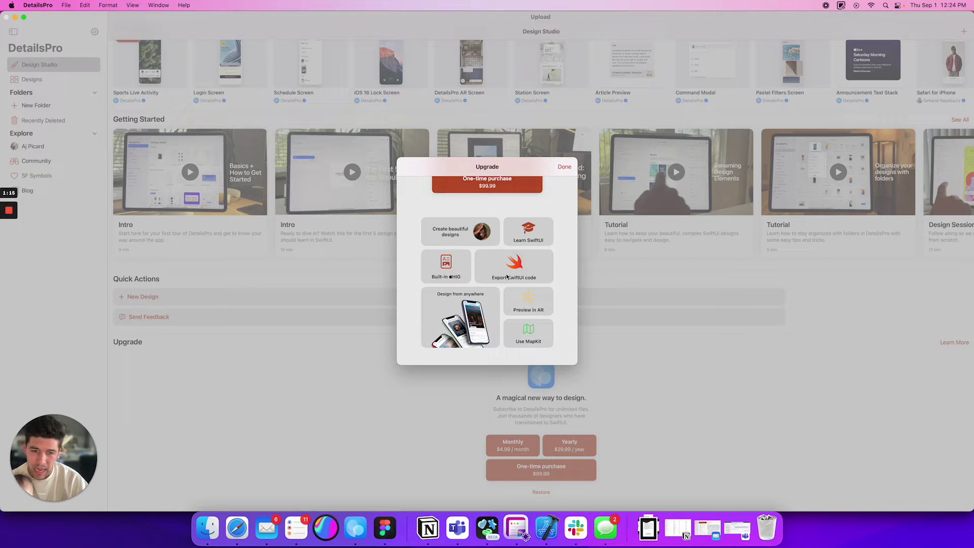
scroll(474, 282, down, 2)
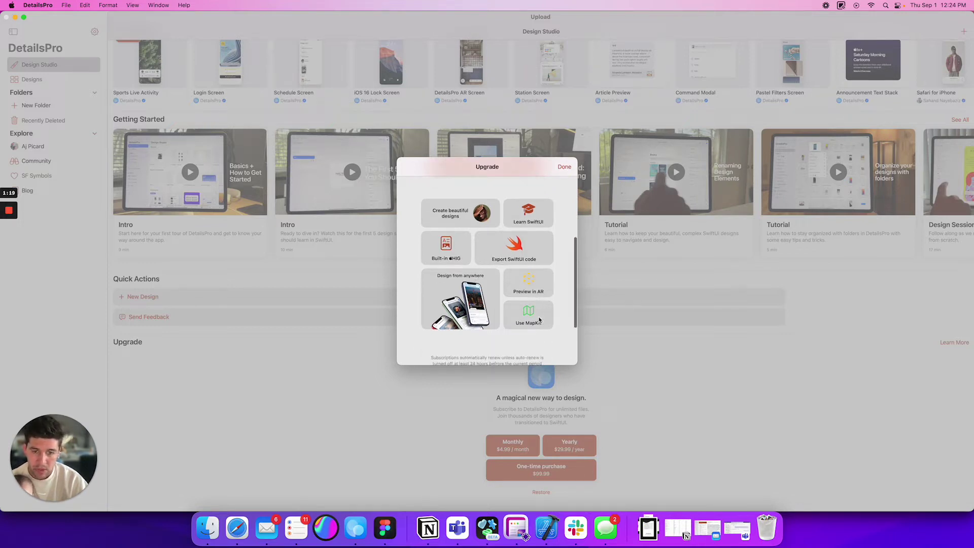
click(565, 168)
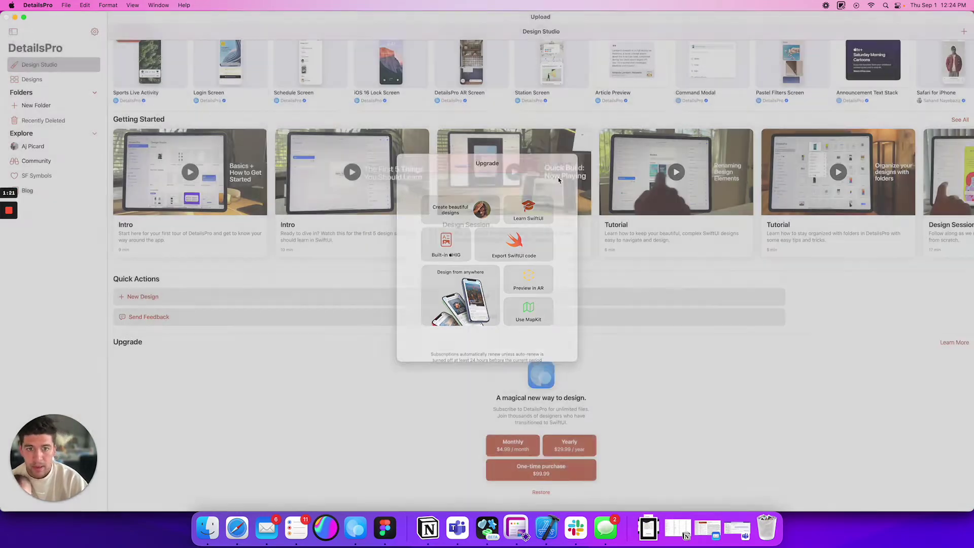
scroll(495, 226, up, 5)
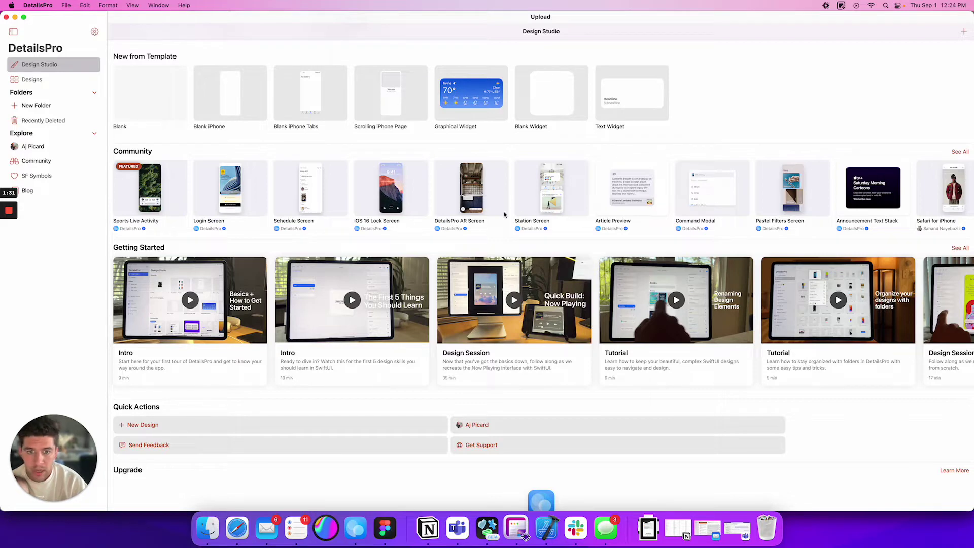
scroll(508, 212, up, 2)
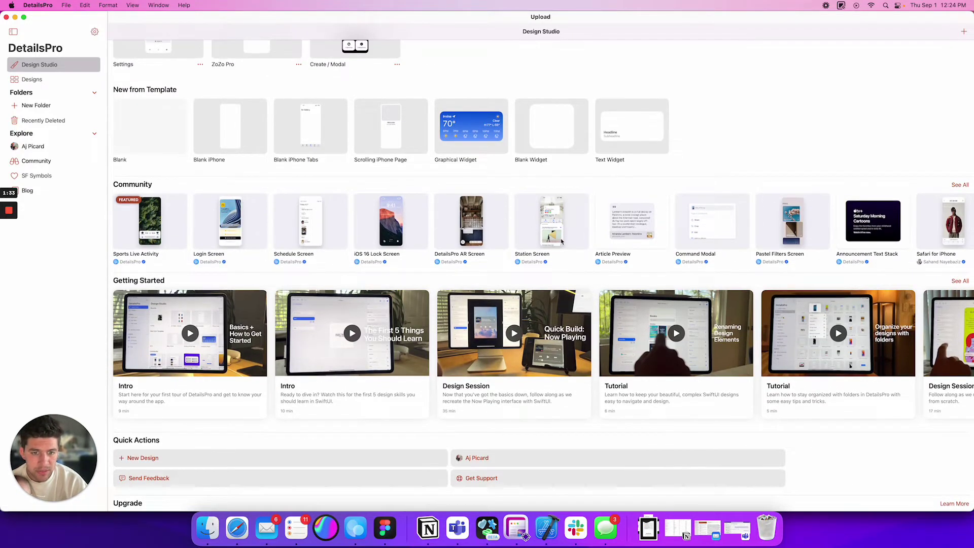
scroll(709, 241, right, 5)
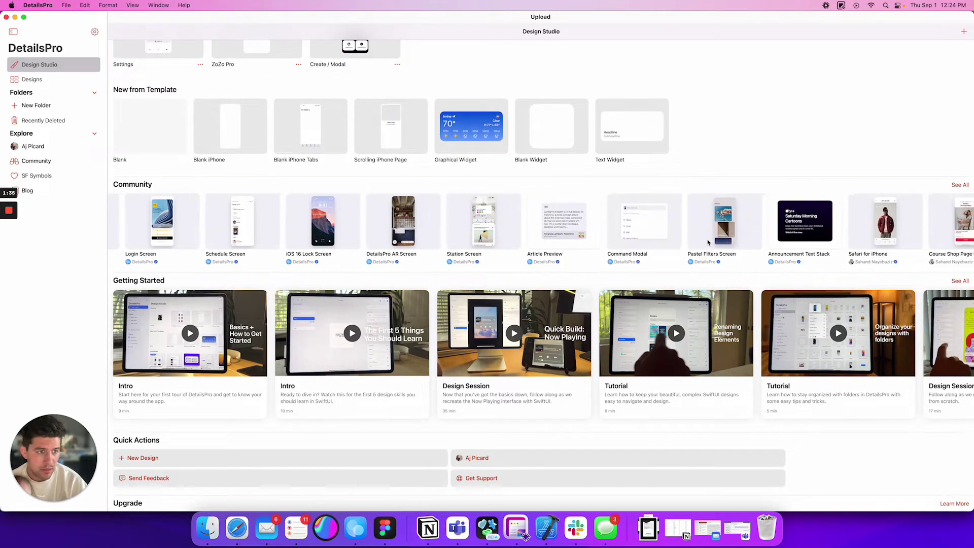
scroll(708, 242, right, 3)
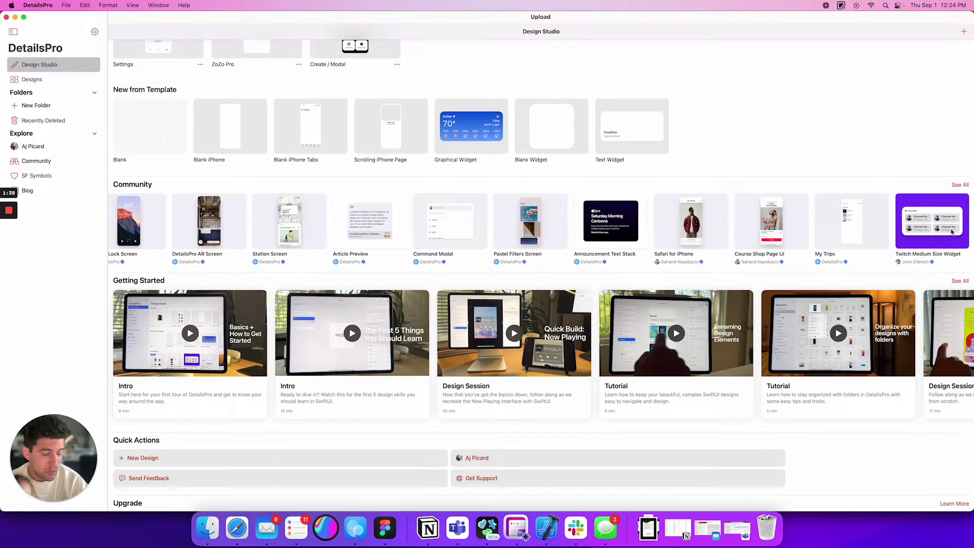
scroll(868, 225, left, 8)
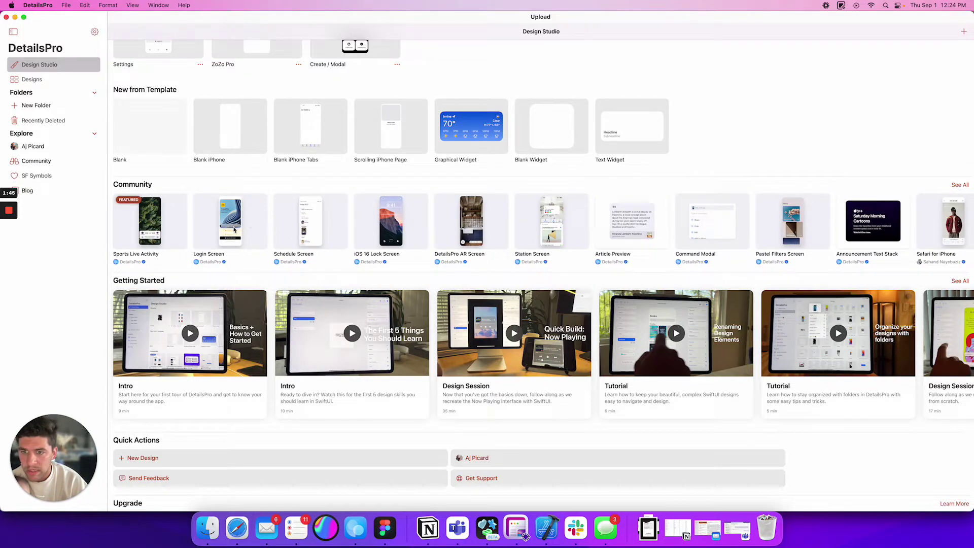
click(234, 231)
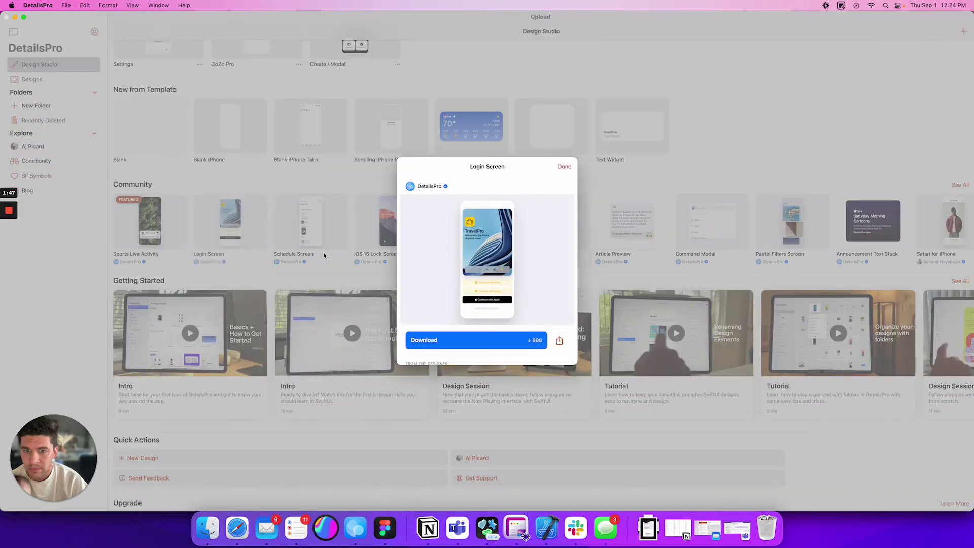
- Download and open the Login Screen community design, then submit the pending form
click(446, 345)
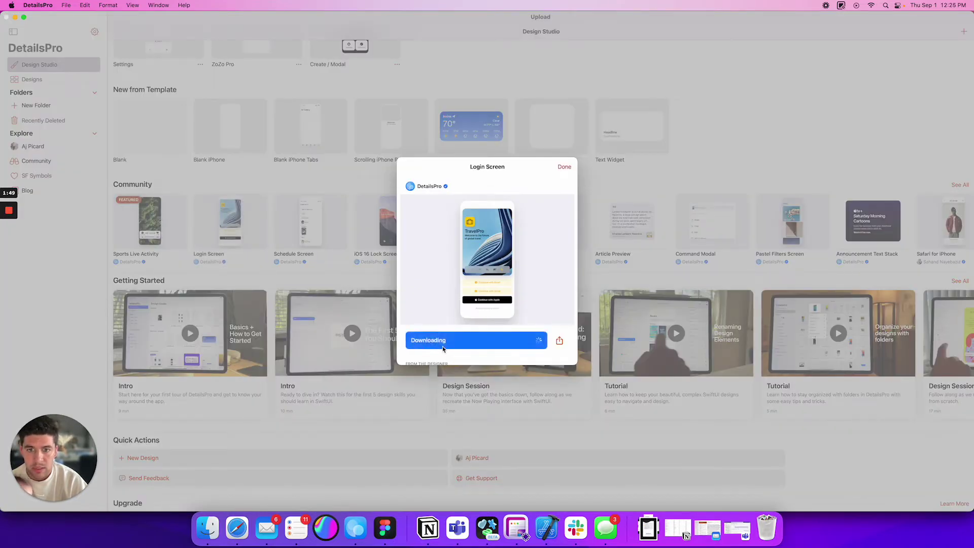
click(447, 346)
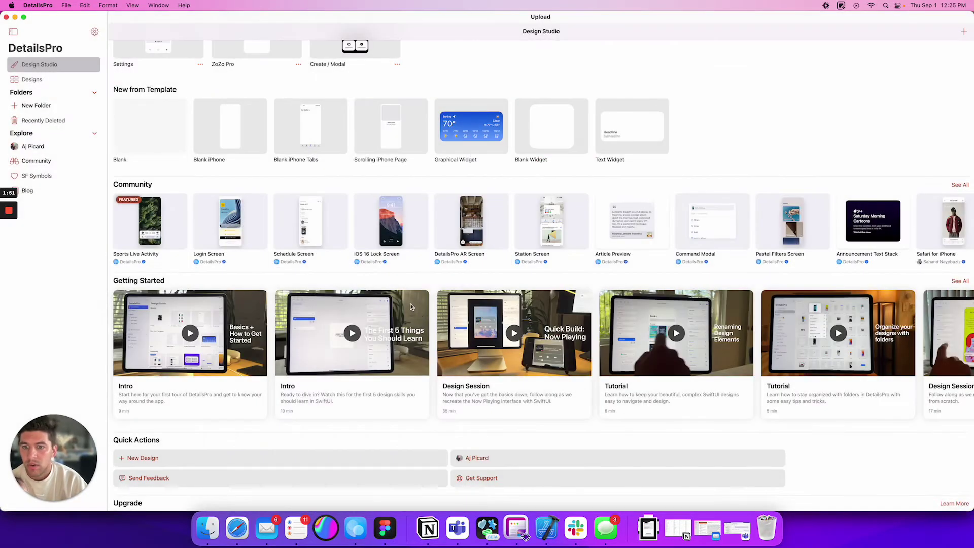
scroll(258, 160, up, 3)
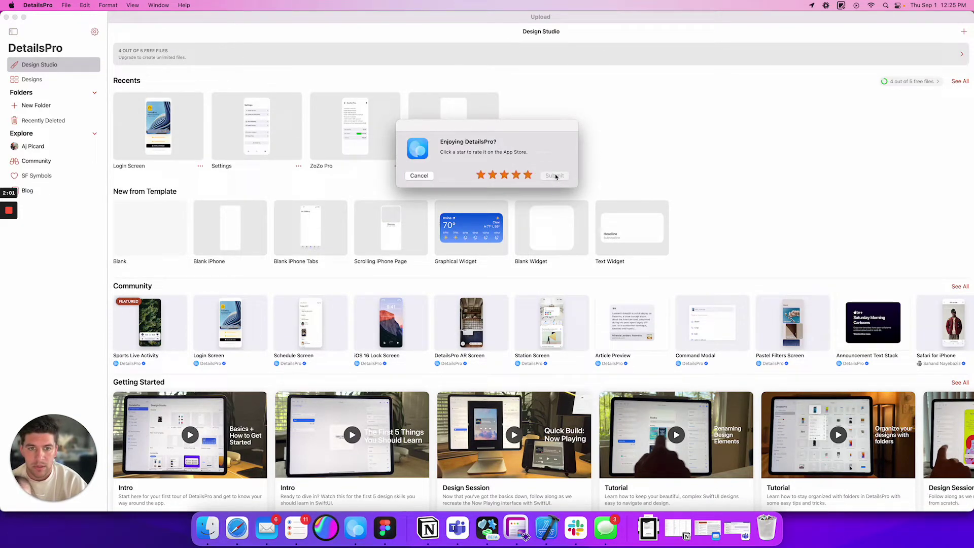
click(555, 175)
click(479, 175)
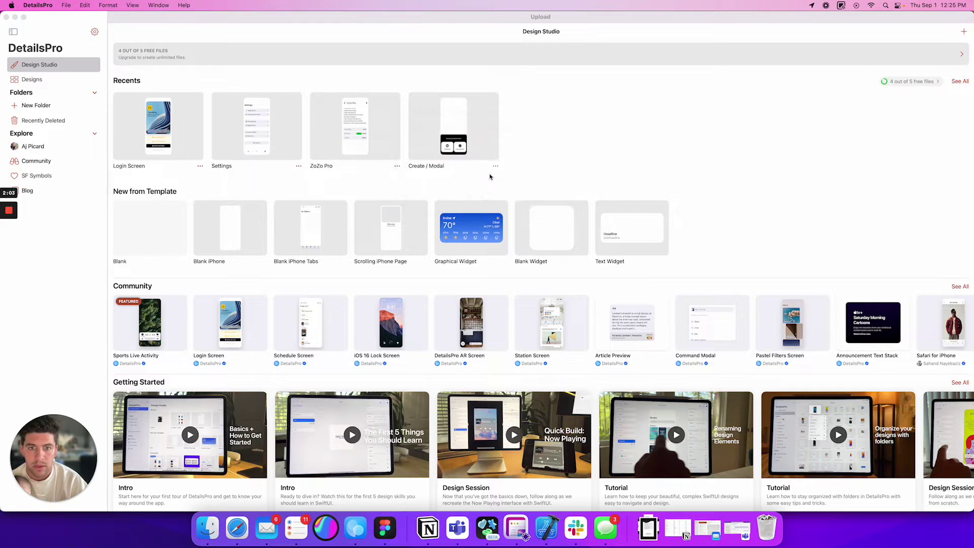
click(142, 142)
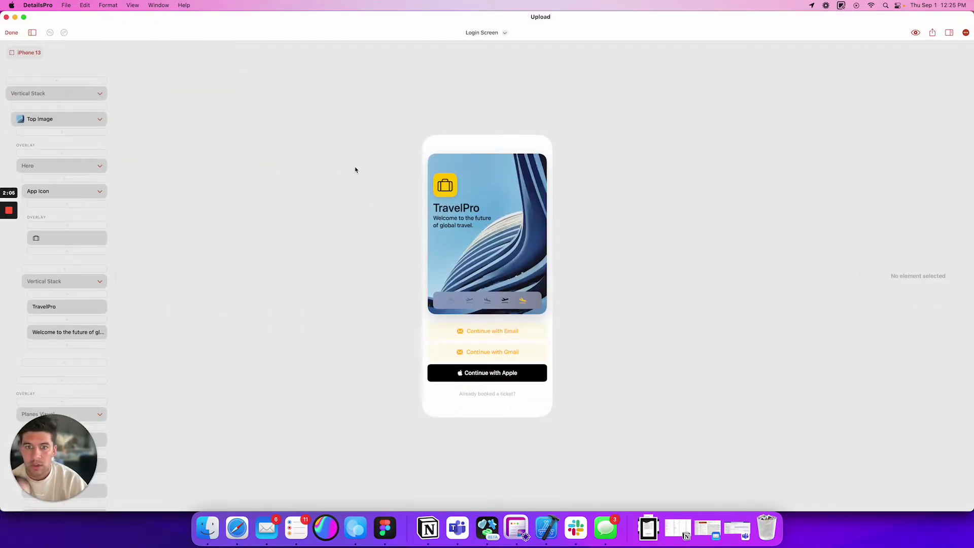
click(472, 332)
click(452, 333)
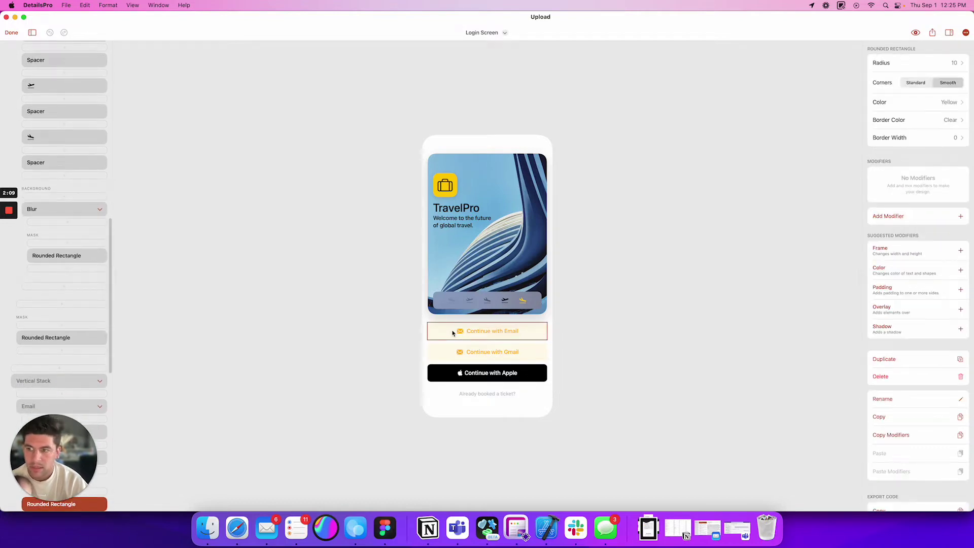
click(15, 35)
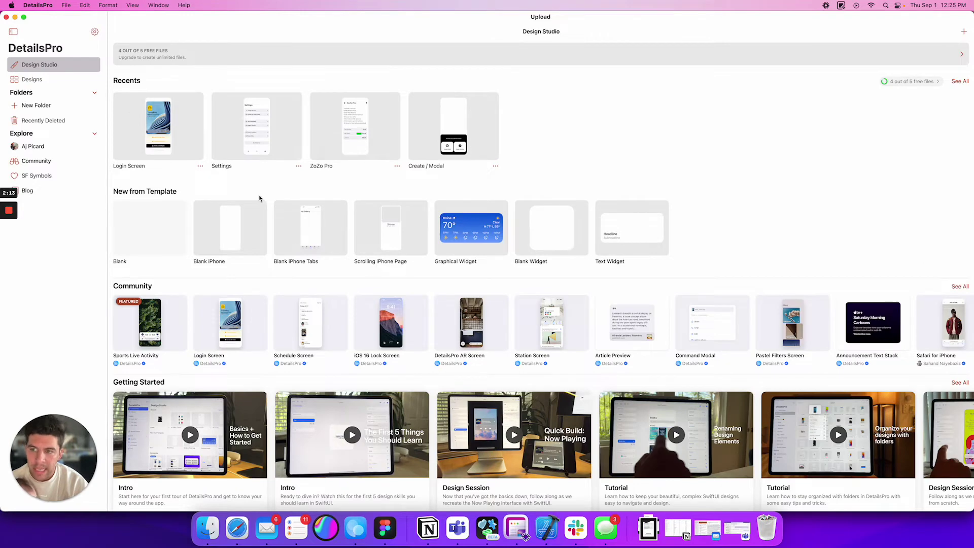
click(167, 228)
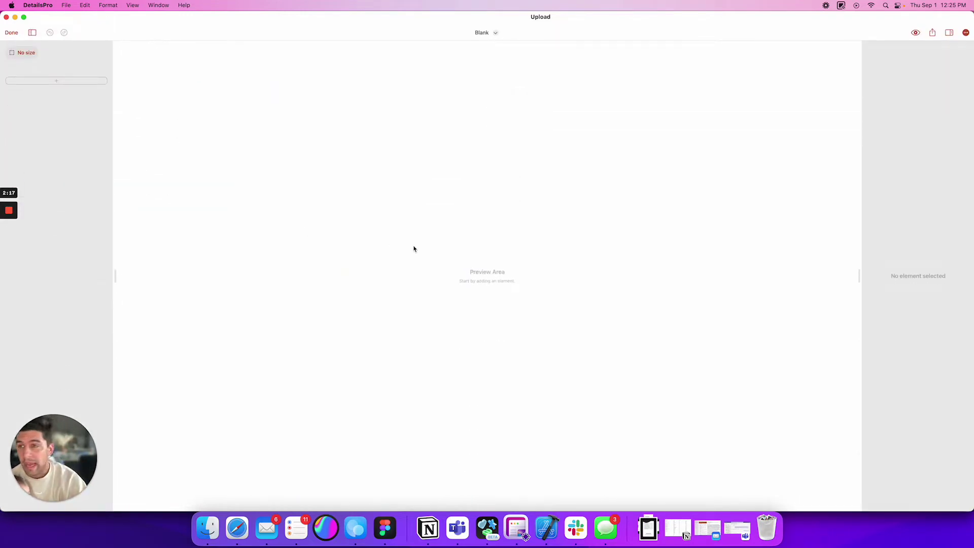
- Close the new empty Blank design and delete it from its card's options menu
click(11, 33)
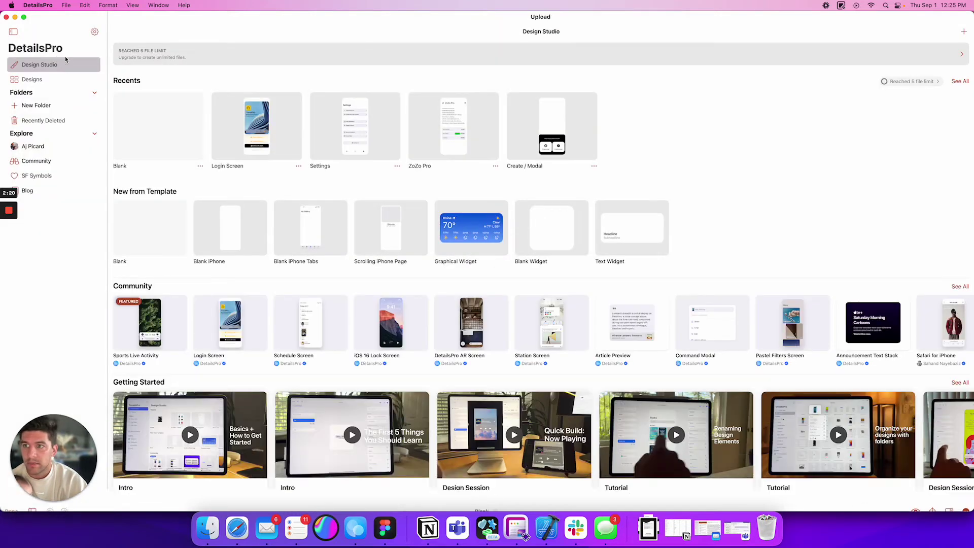
click(200, 166)
click(200, 166)
click(201, 167)
click(212, 185)
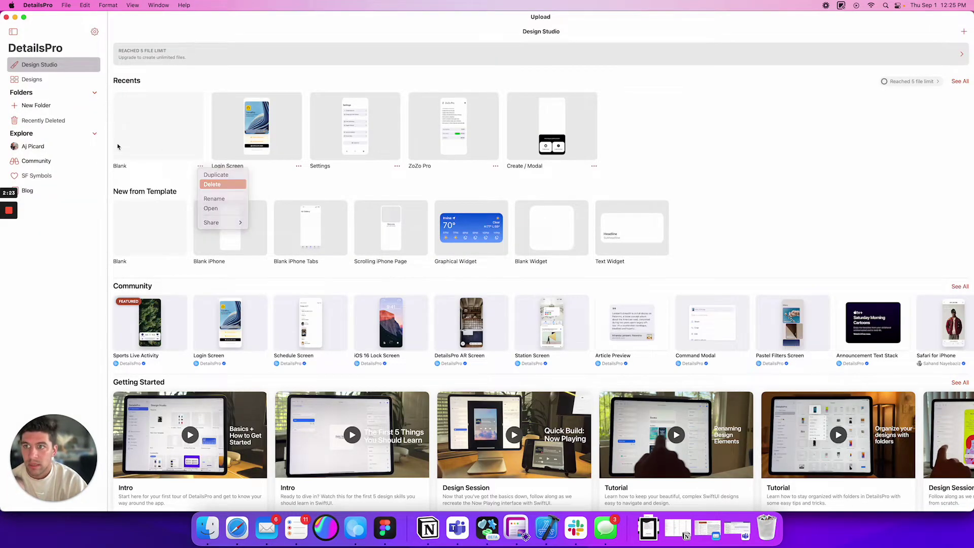
- Permanently delete Blank from Recently Deleted, then start a new Blank iPhone design
click(43, 121)
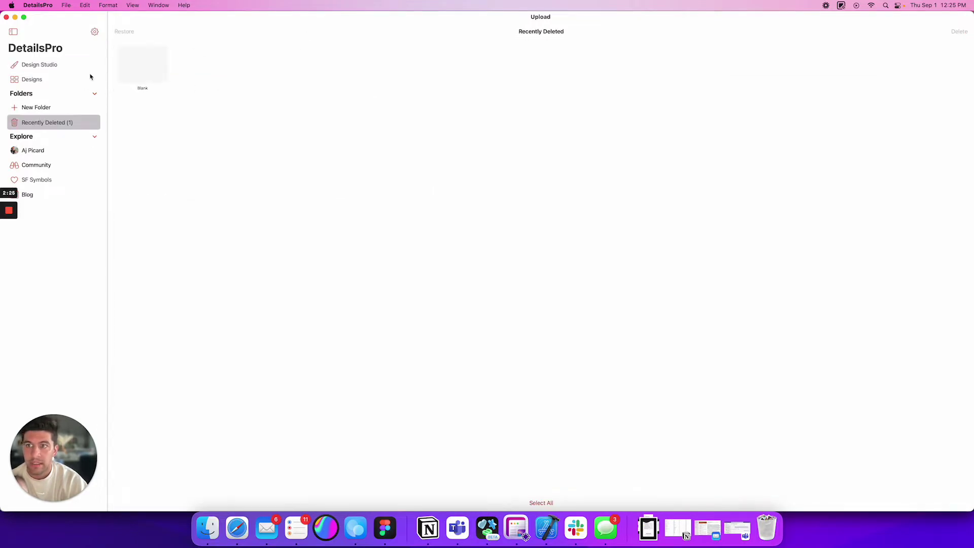
click(152, 67)
click(964, 33)
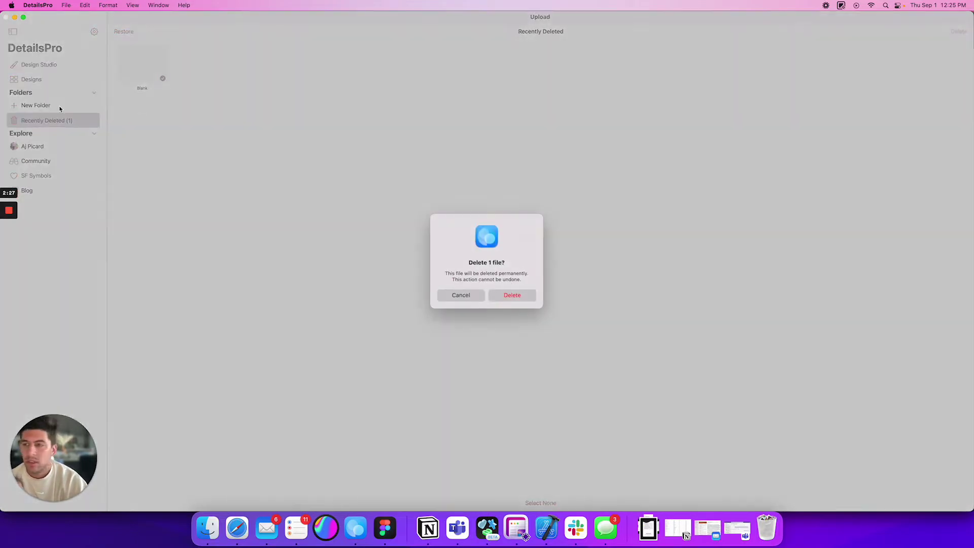
click(512, 295)
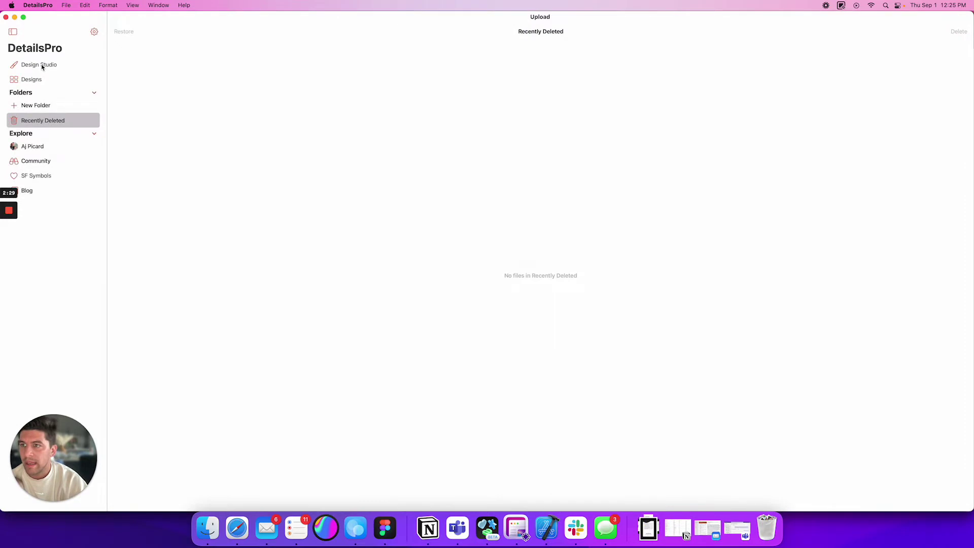
click(41, 65)
click(238, 242)
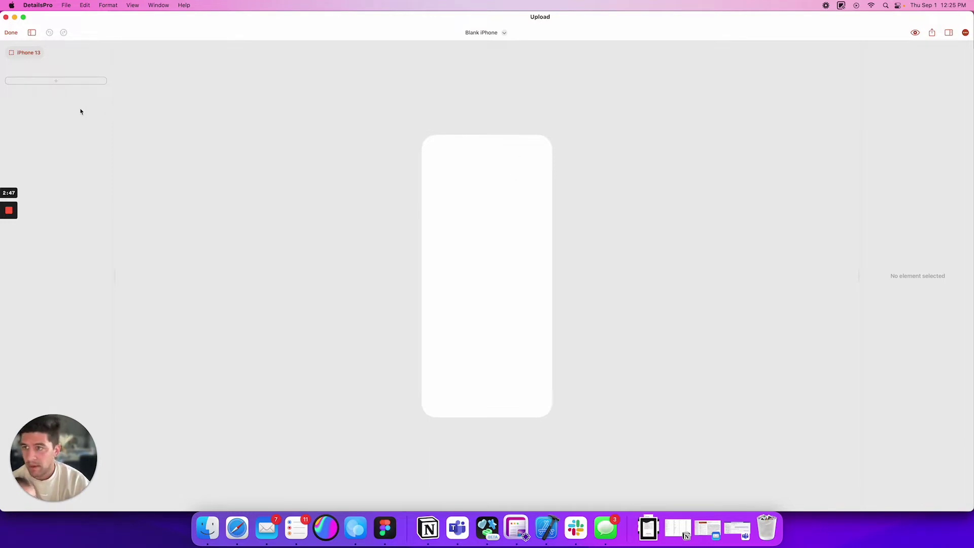
- Drag a Layered Stack from the element library into the design's layer list
click(70, 82)
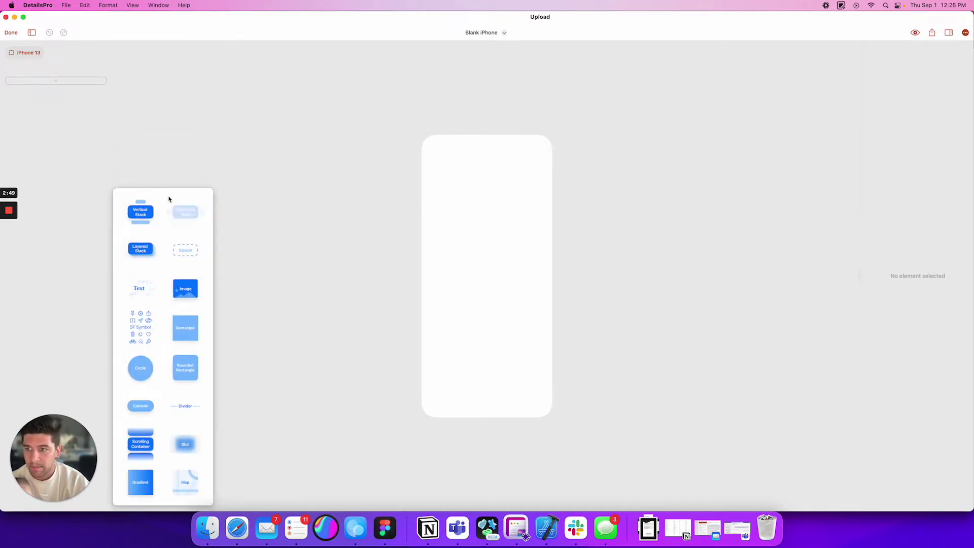
scroll(177, 223, down, 1)
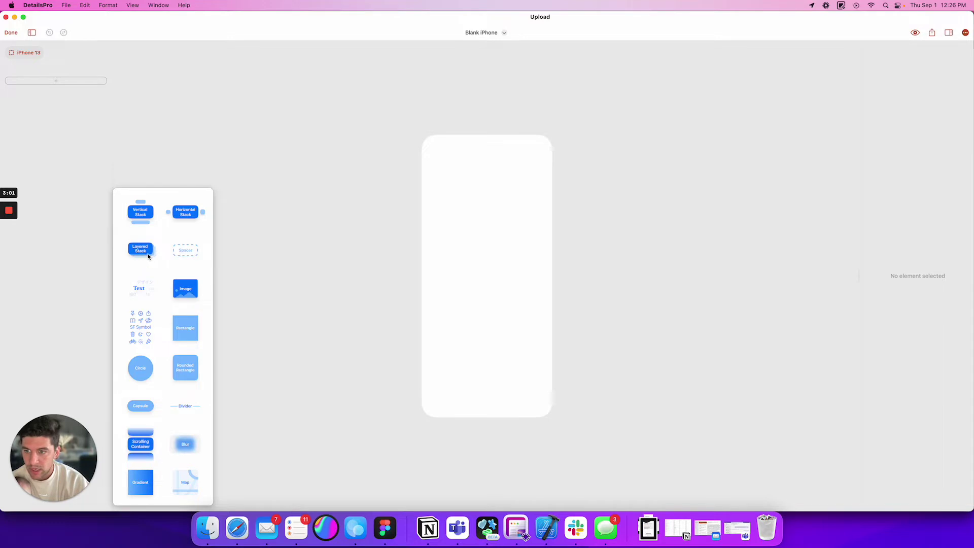
drag(147, 254, 103, 147)
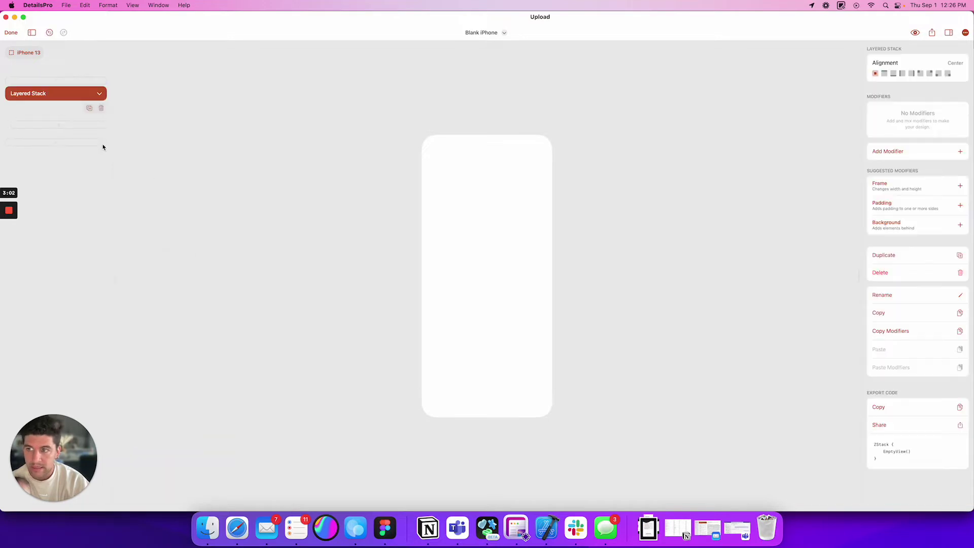
click(59, 134)
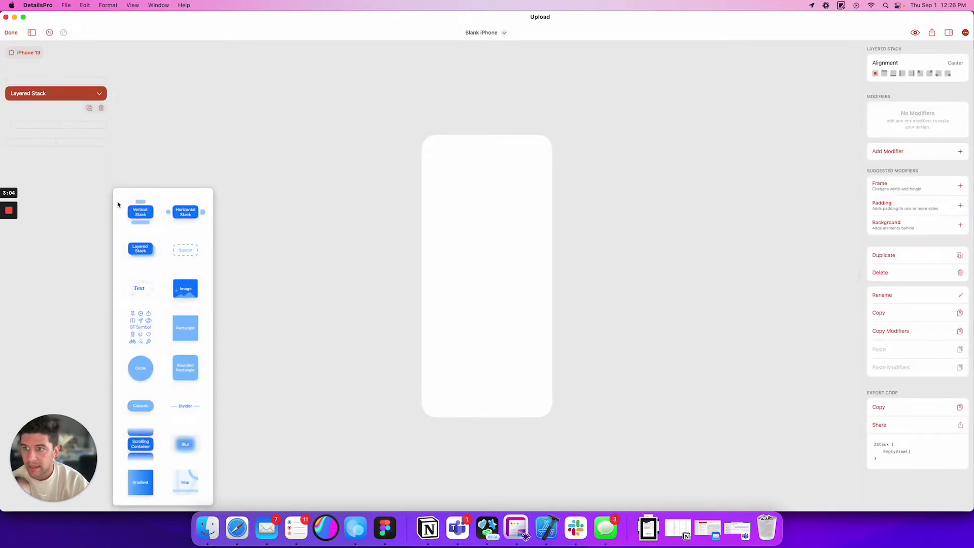
- Add a Rectangle inside the Layered Stack, glance at the Teams chat, and return to DetailsPro
click(189, 334)
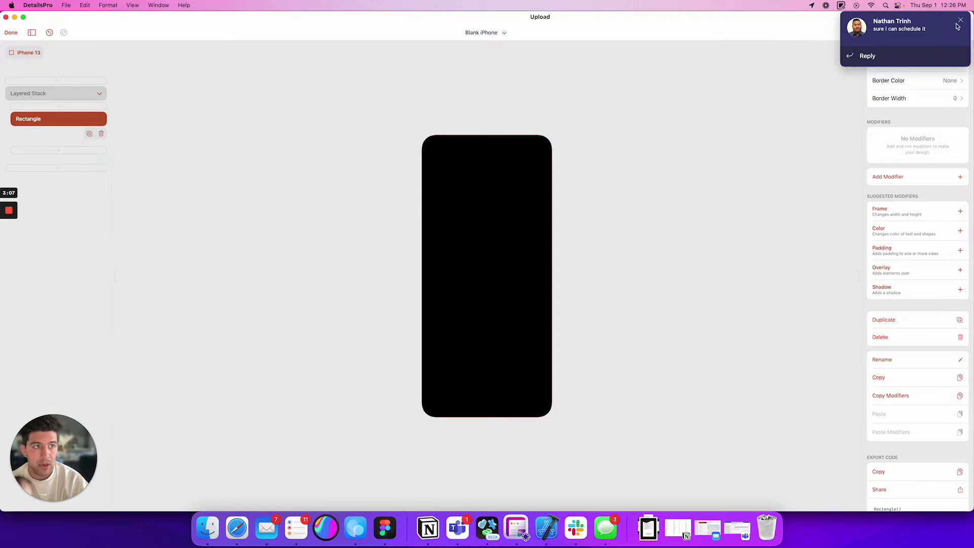
click(899, 19)
click(898, 6)
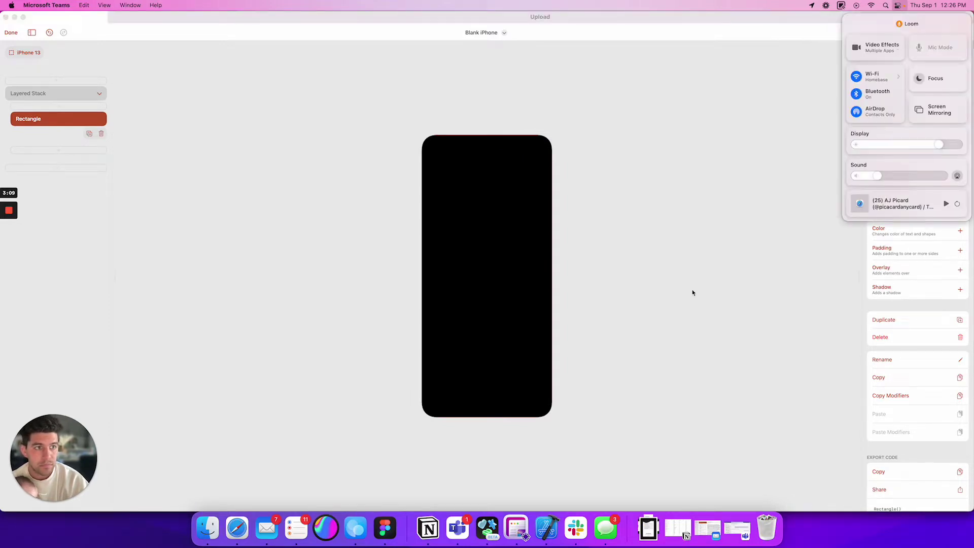
click(457, 529)
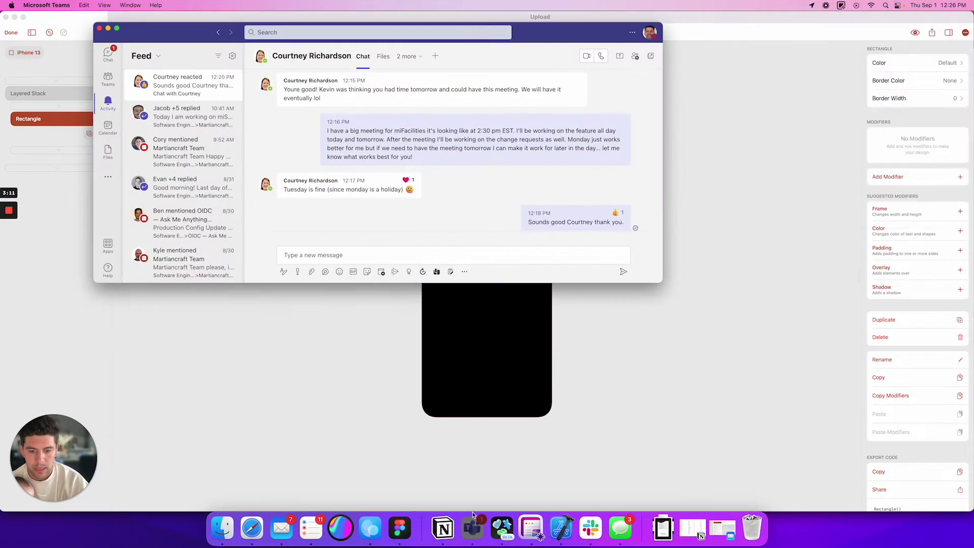
drag(472, 515, 417, 391)
click(90, 129)
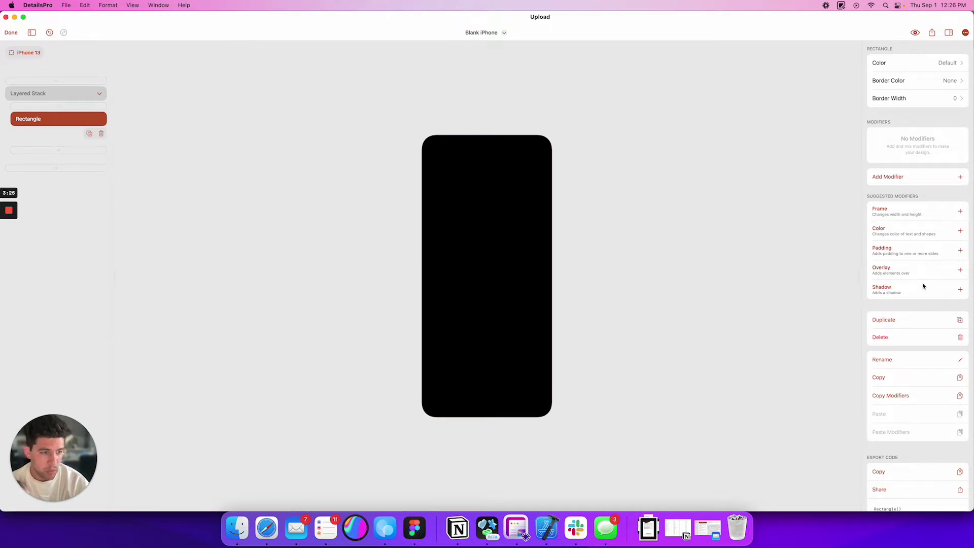
scroll(921, 284, down, 1)
scroll(923, 285, up, 1)
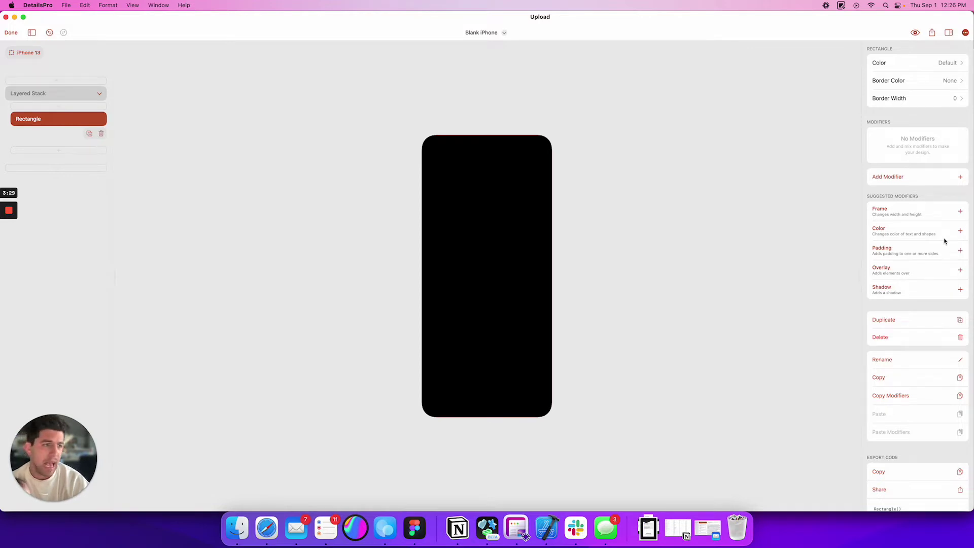
- Add a Frame modifier to the rectangle and set its height to 54
click(960, 211)
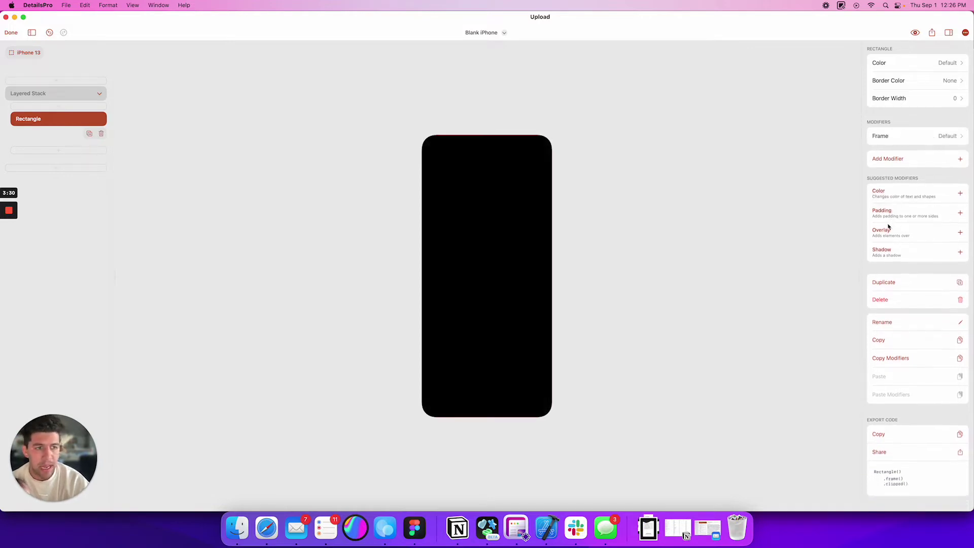
click(900, 135)
click(936, 233)
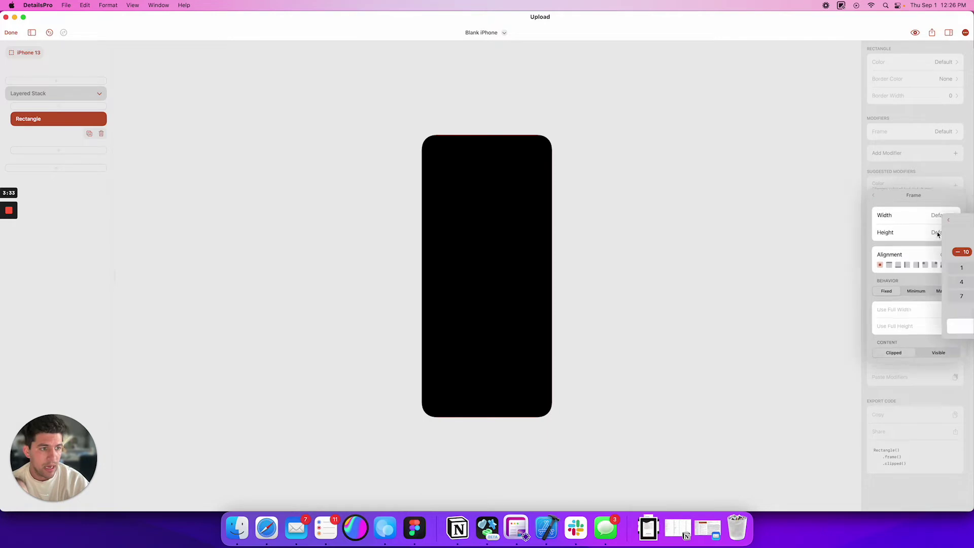
click(947, 252)
click(947, 253)
click(947, 252)
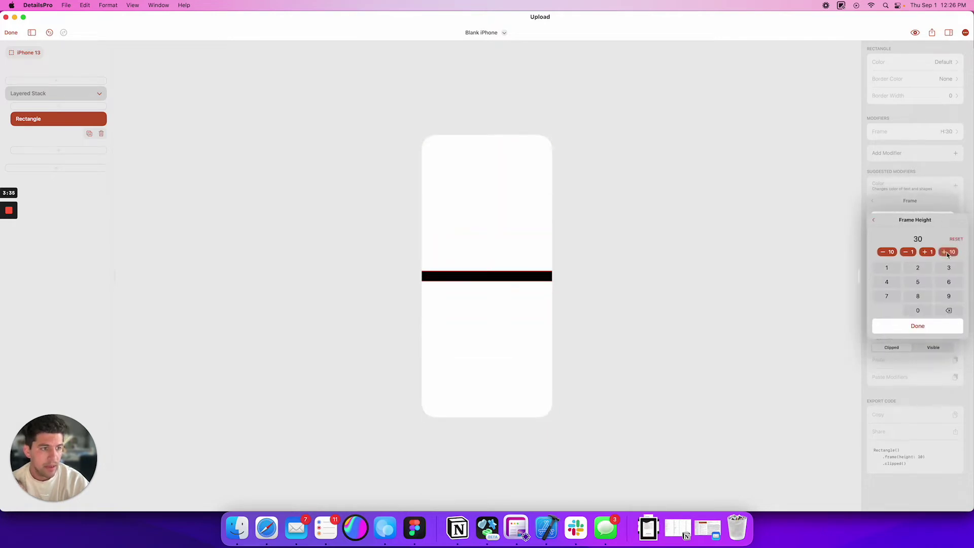
click(947, 252)
click(947, 252)
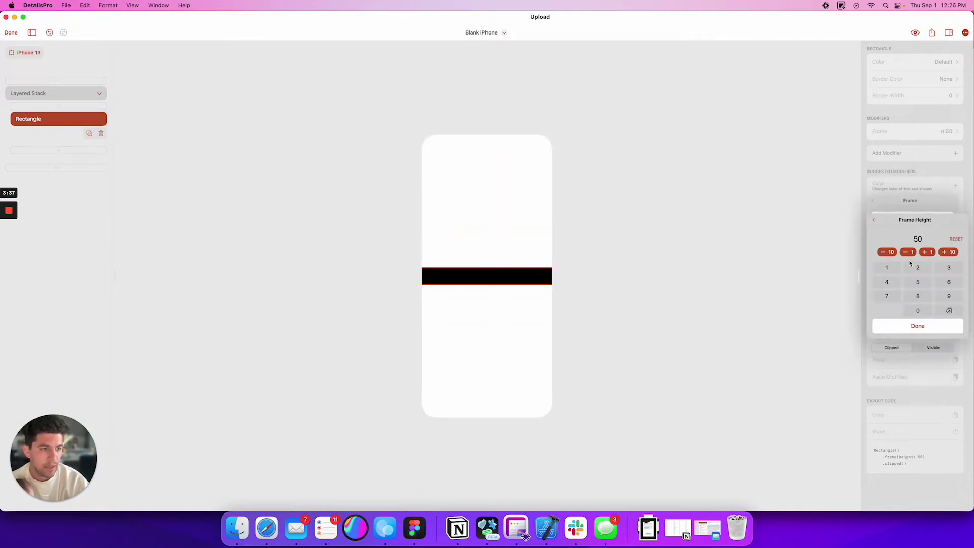
click(924, 253)
click(924, 252)
click(925, 252)
click(924, 252)
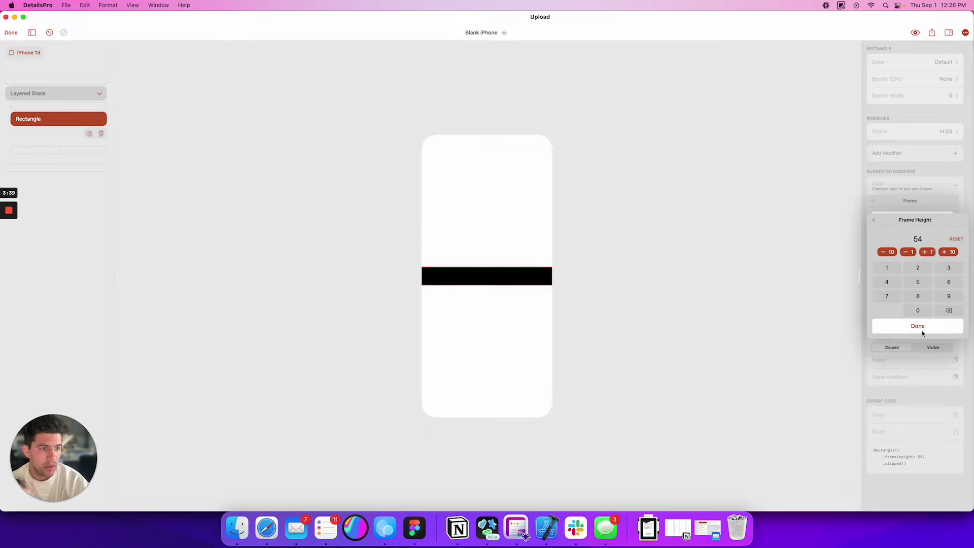
click(917, 326)
- Keep the default frame width, then add default Padding and a Shadow to the rectangle
click(906, 213)
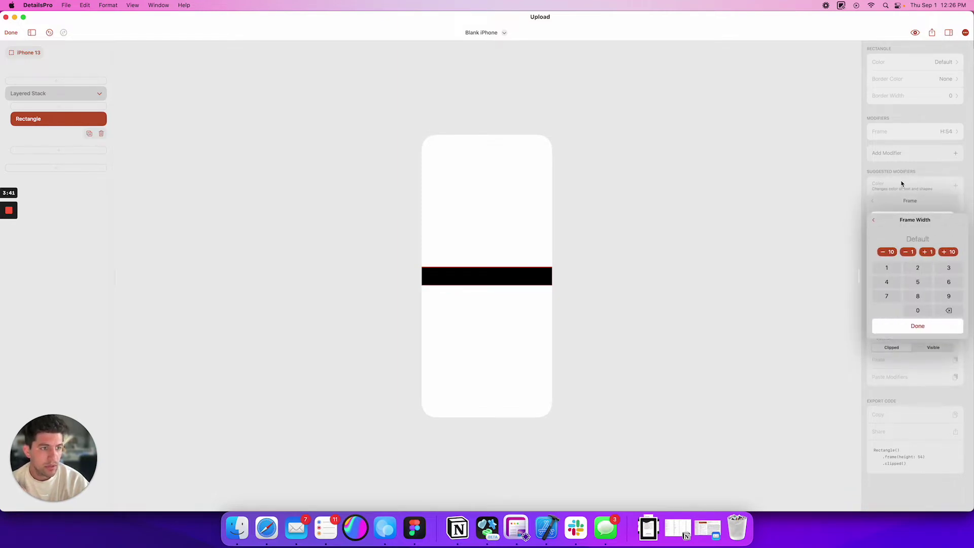
click(891, 193)
click(899, 175)
click(896, 159)
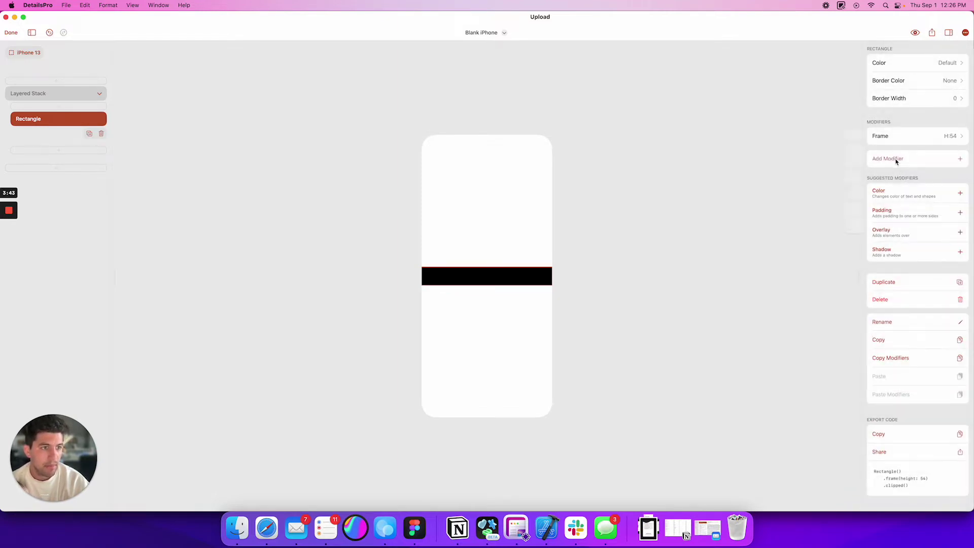
click(938, 209)
click(938, 209)
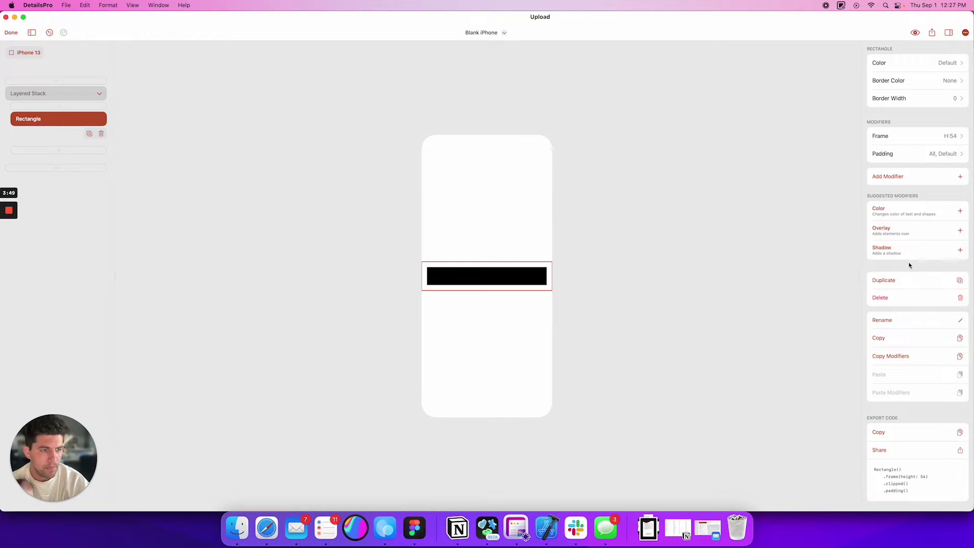
click(959, 250)
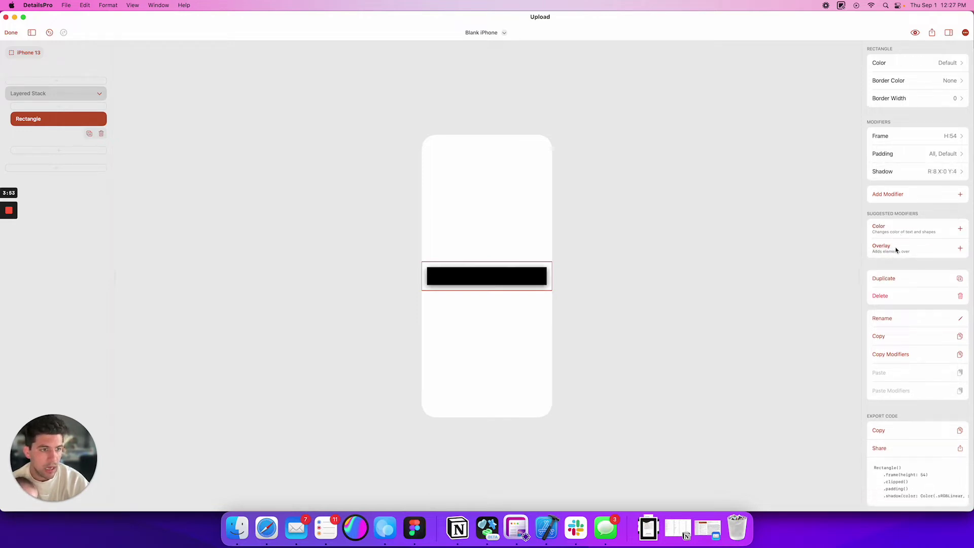
- Delete the placeholder Overlay text from the rectangle's Overlay modifier and reselect the rectangle
click(957, 250)
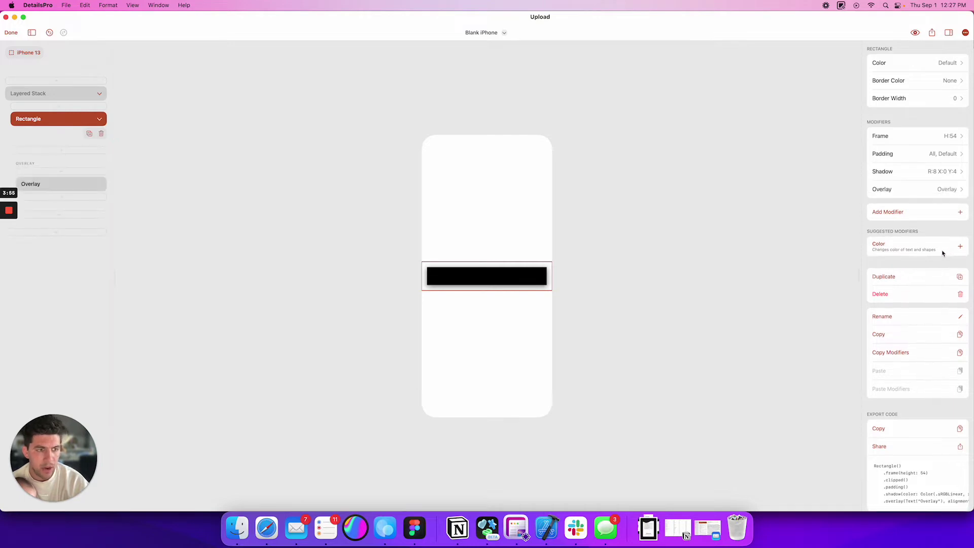
click(887, 190)
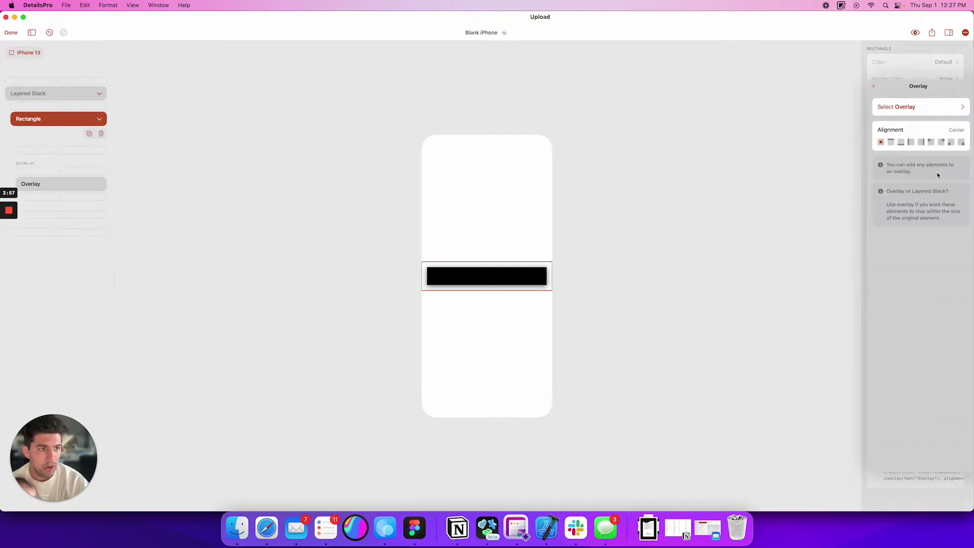
click(918, 109)
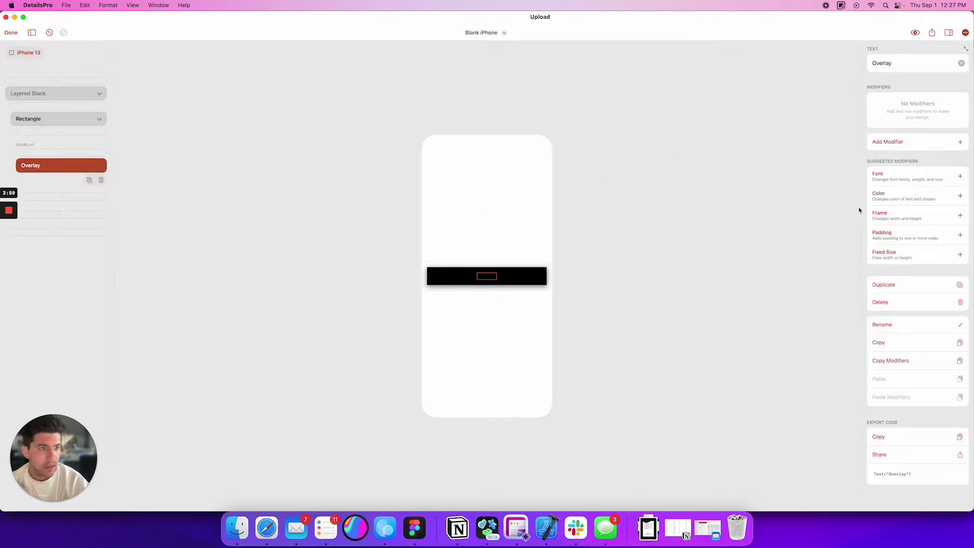
click(72, 170)
click(101, 182)
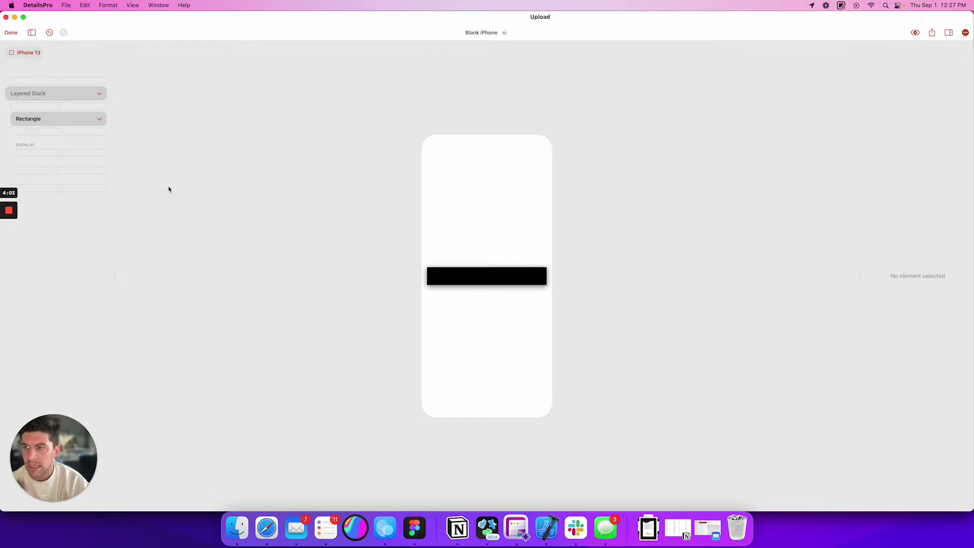
click(502, 276)
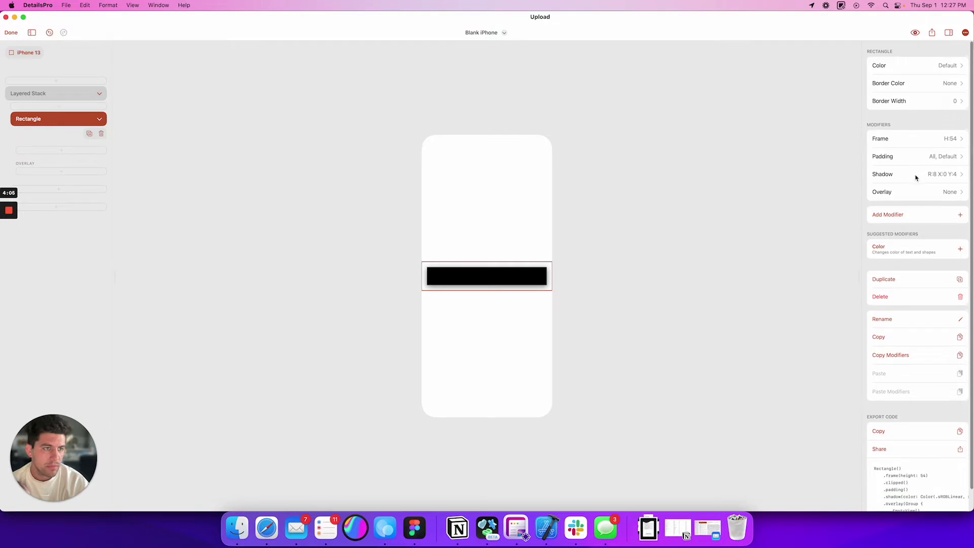
click(909, 213)
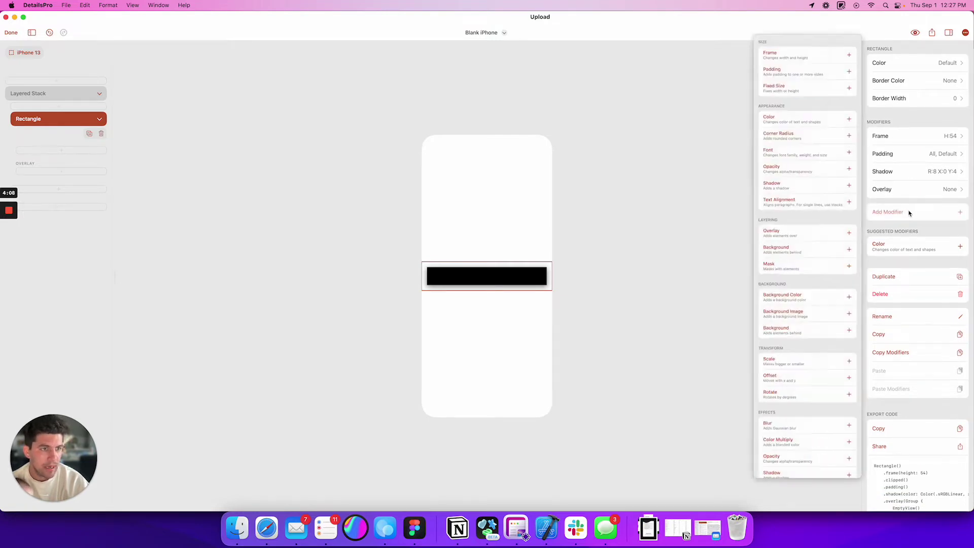
- Add a Corner Radius modifier to the rectangle with a value of 14
click(793, 129)
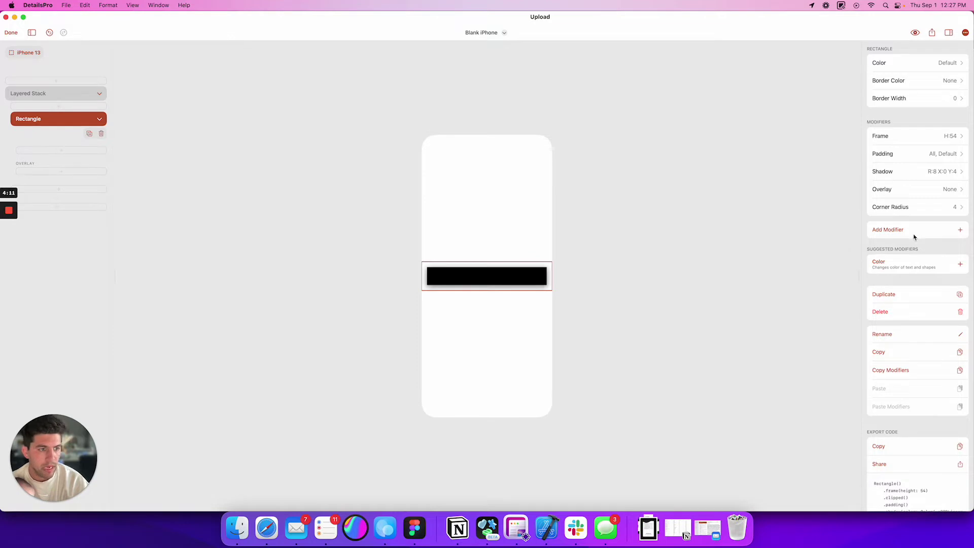
click(948, 207)
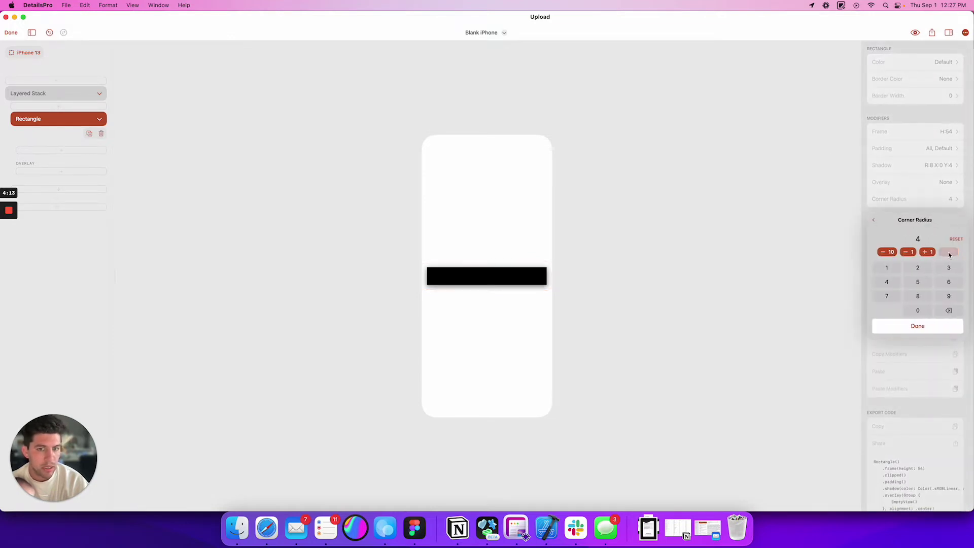
click(949, 252)
click(949, 252)
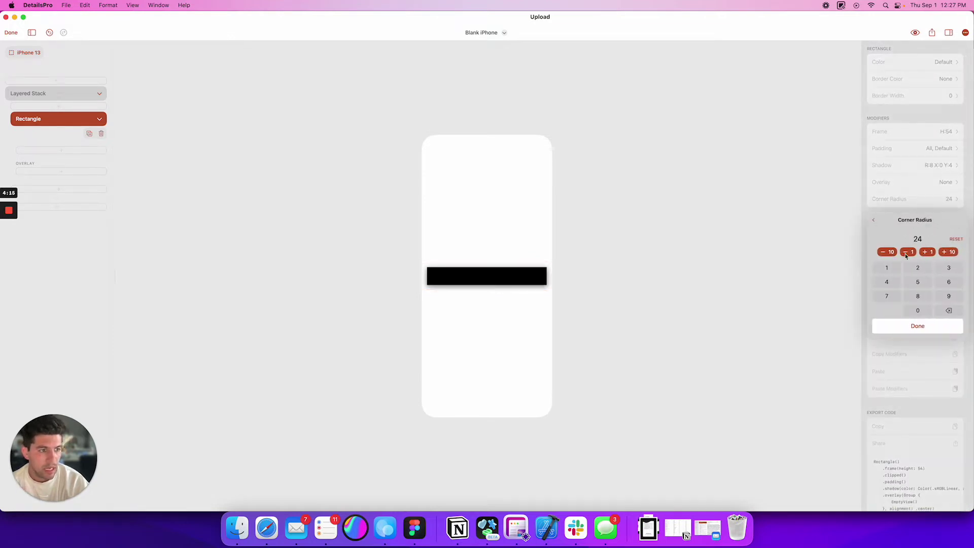
click(886, 252)
click(922, 169)
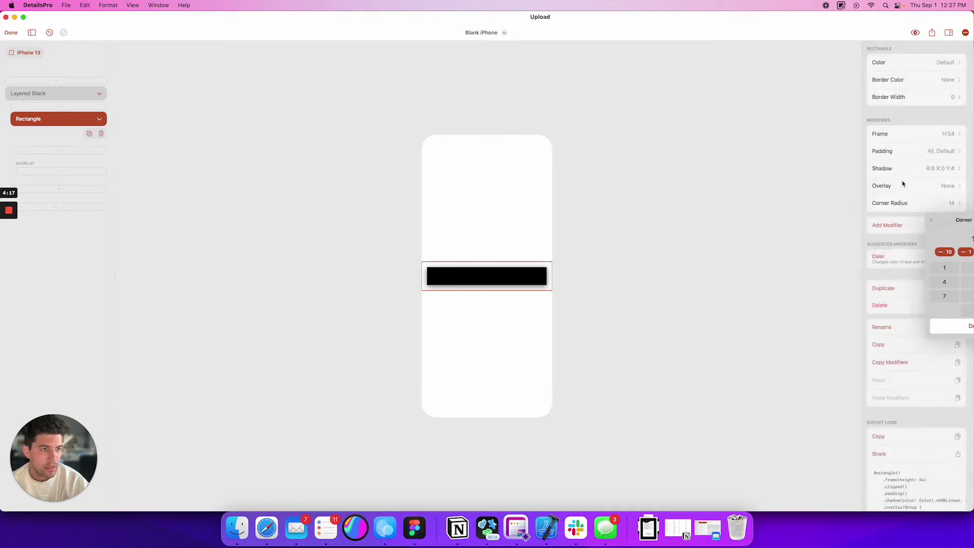
- Remove the rectangle's Padding and add default Padding to the Layered Stack instead
click(934, 153)
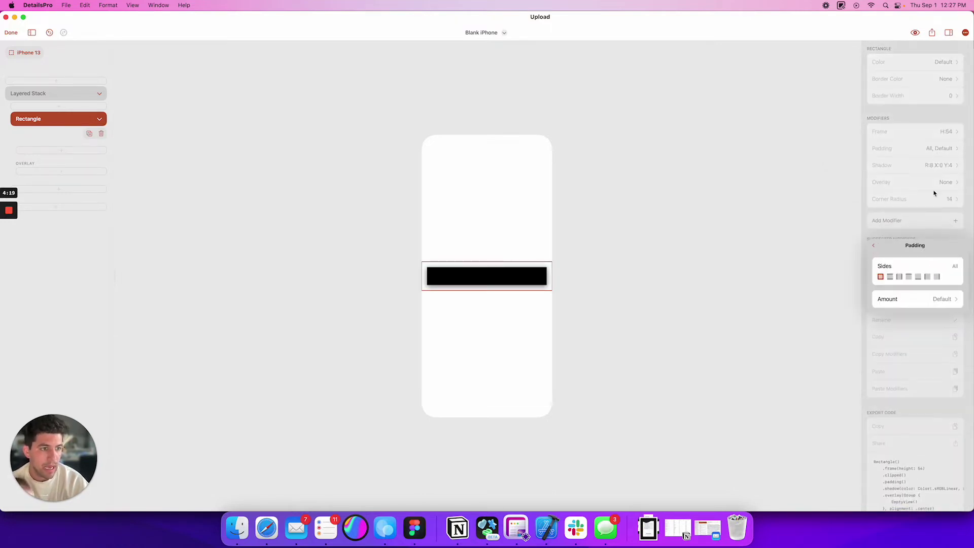
click(935, 188)
right_click(930, 155)
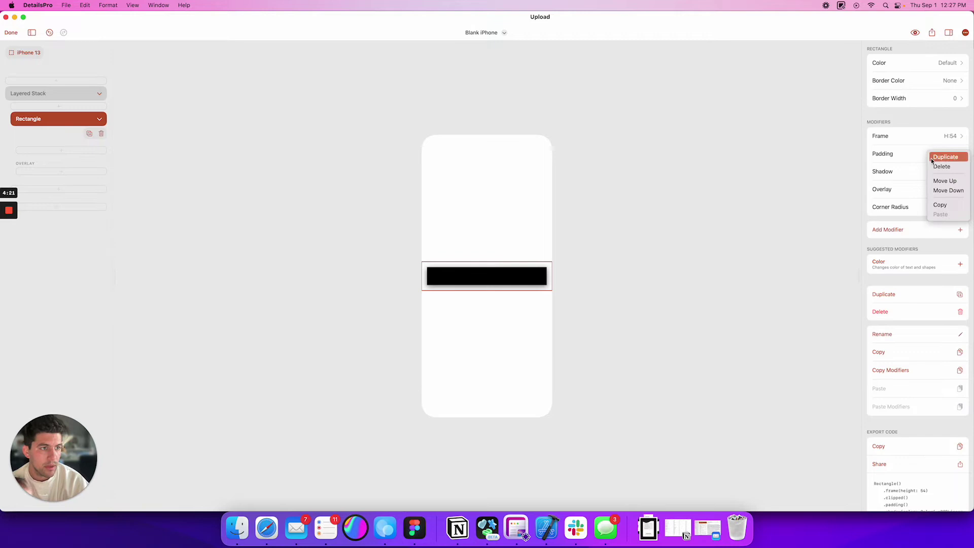
click(939, 167)
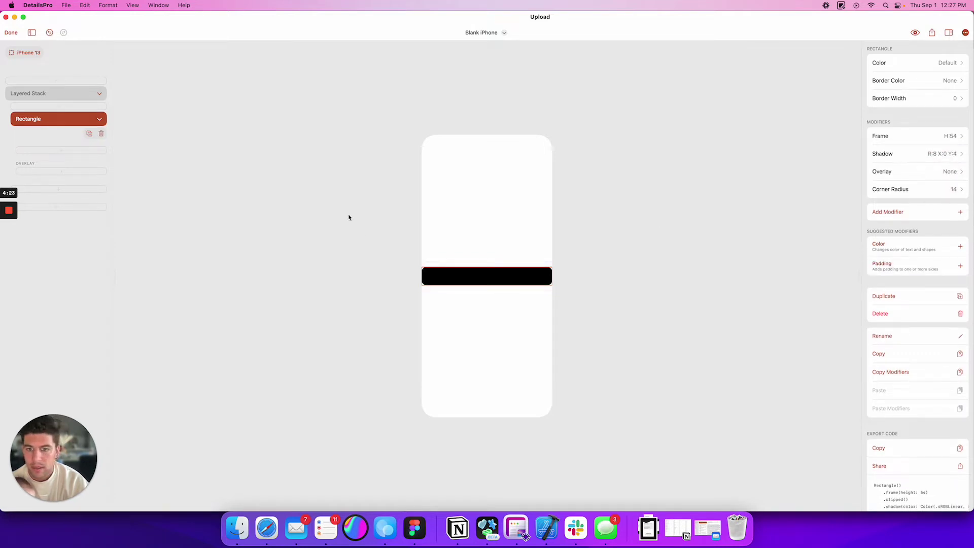
click(37, 94)
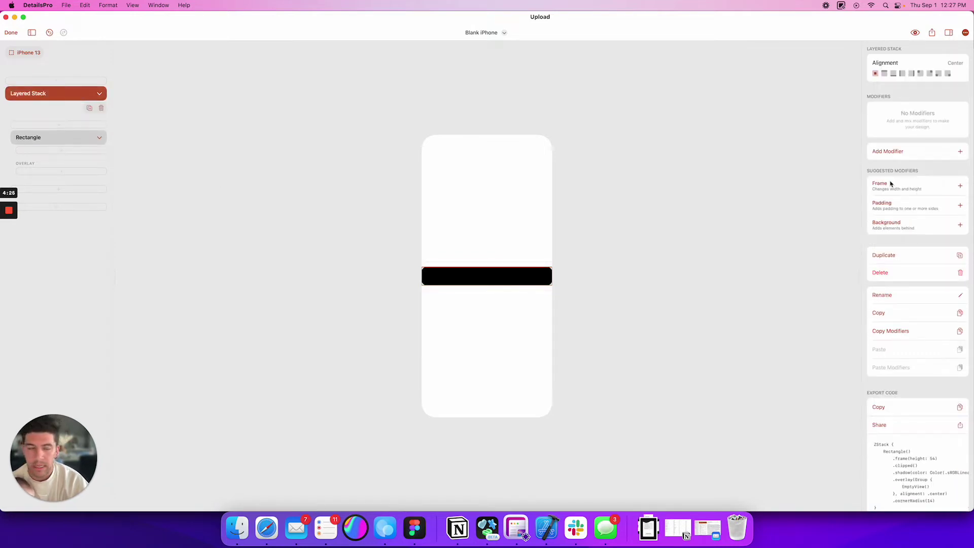
click(959, 205)
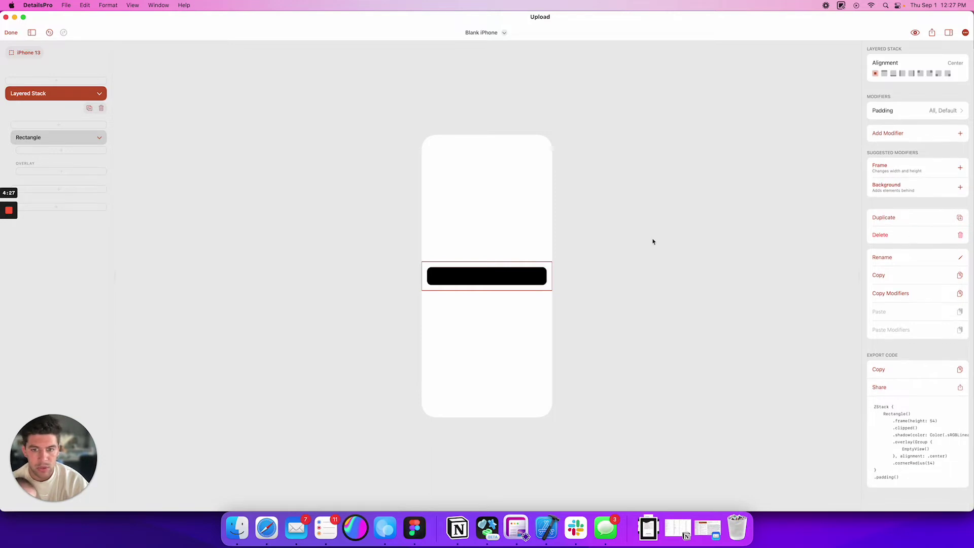
click(33, 138)
- Insert a Text element into the rectangle and begin editing its content
click(52, 152)
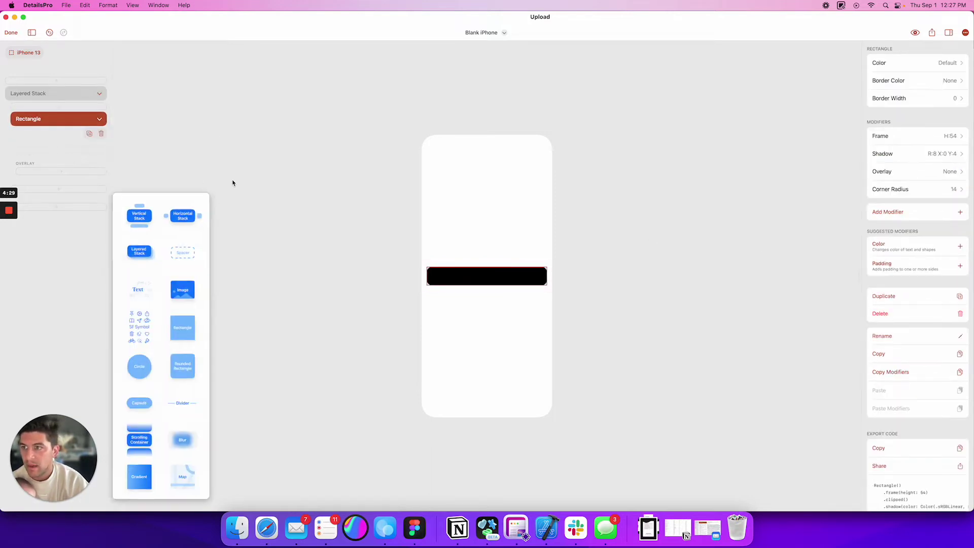
click(144, 293)
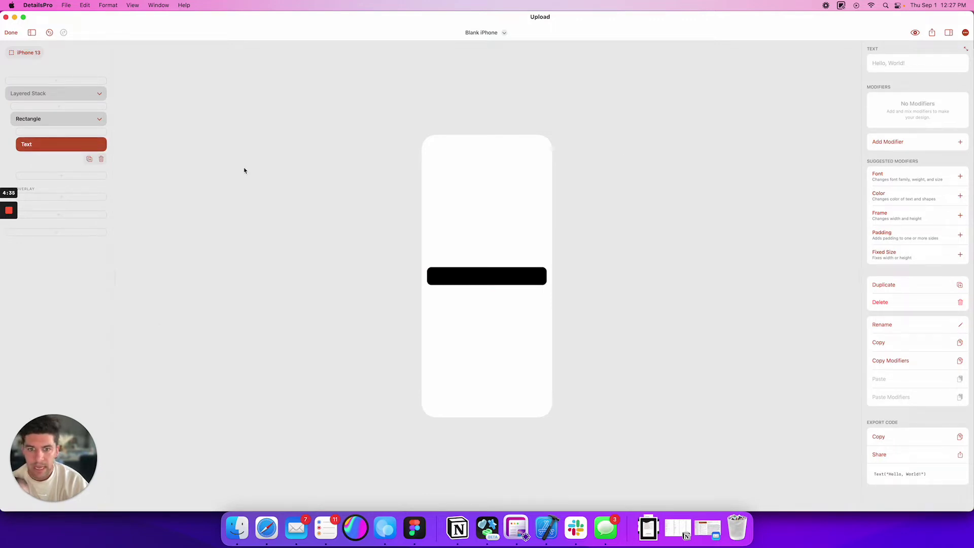
click(898, 65)
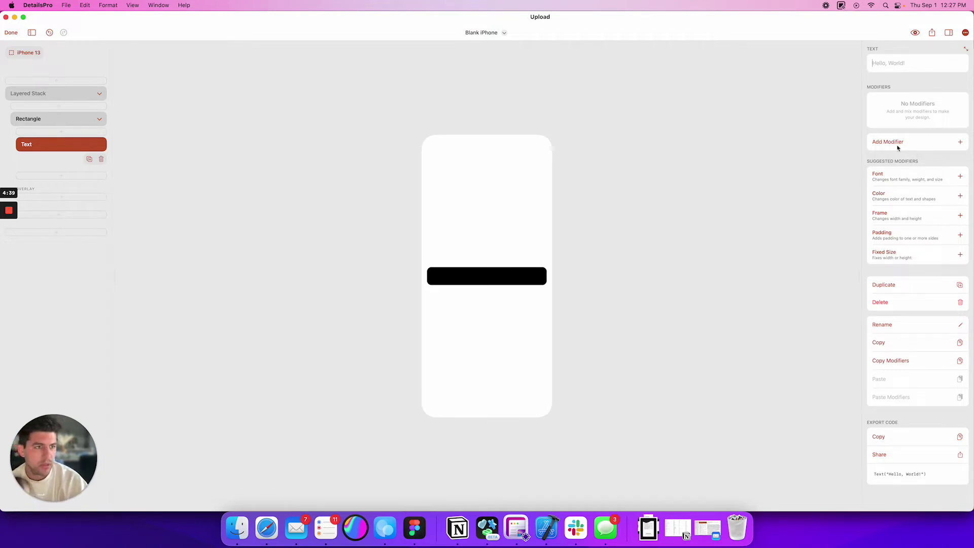
- Give the text a Color modifier set to Quaternary
click(896, 199)
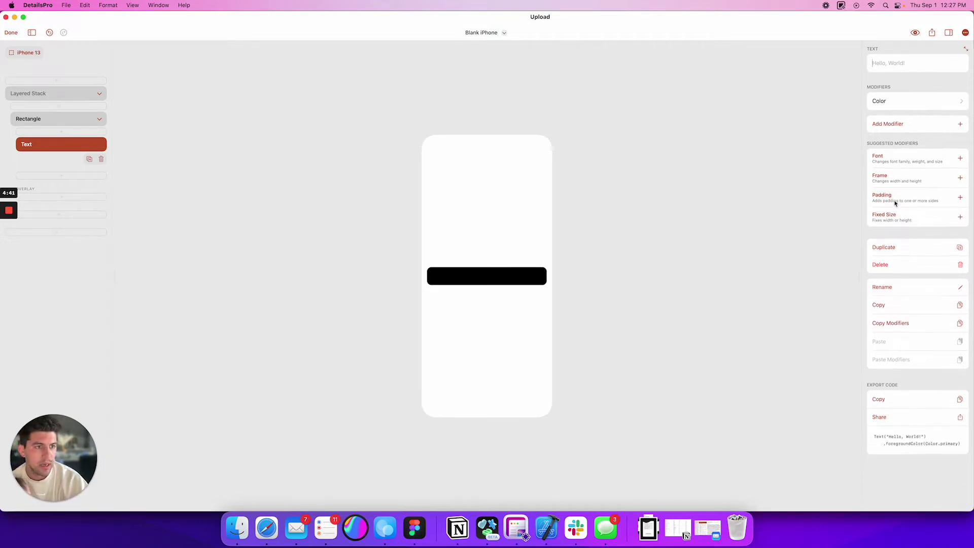
click(895, 123)
click(894, 101)
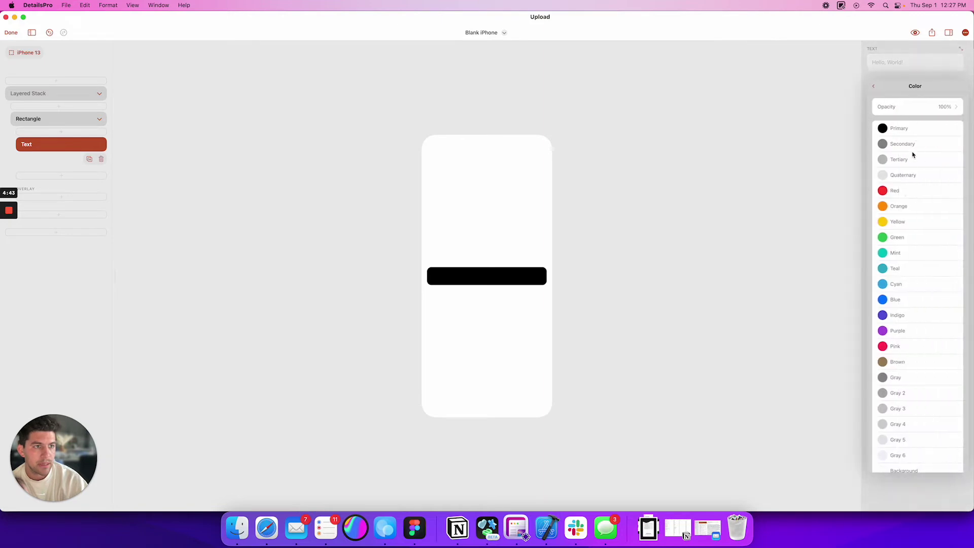
scroll(902, 393, down, 3)
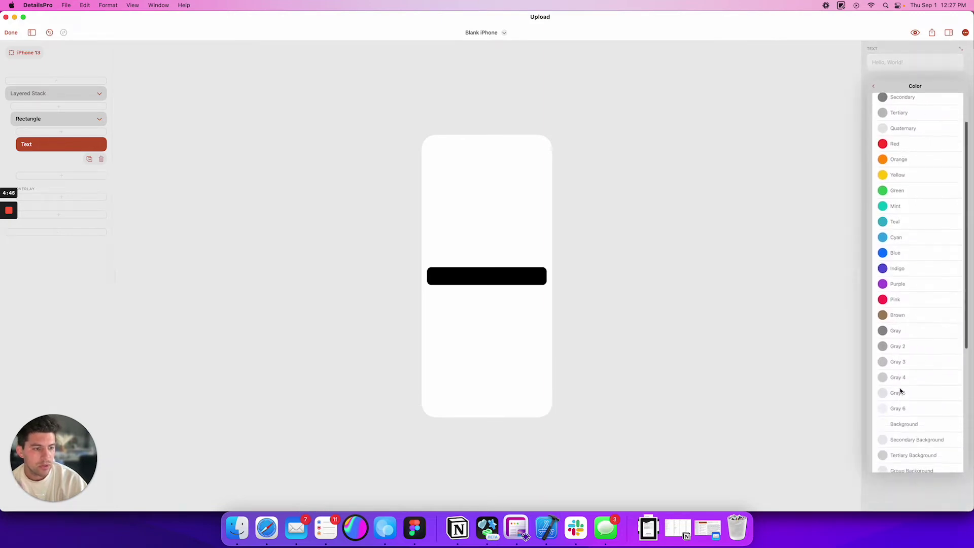
click(902, 425)
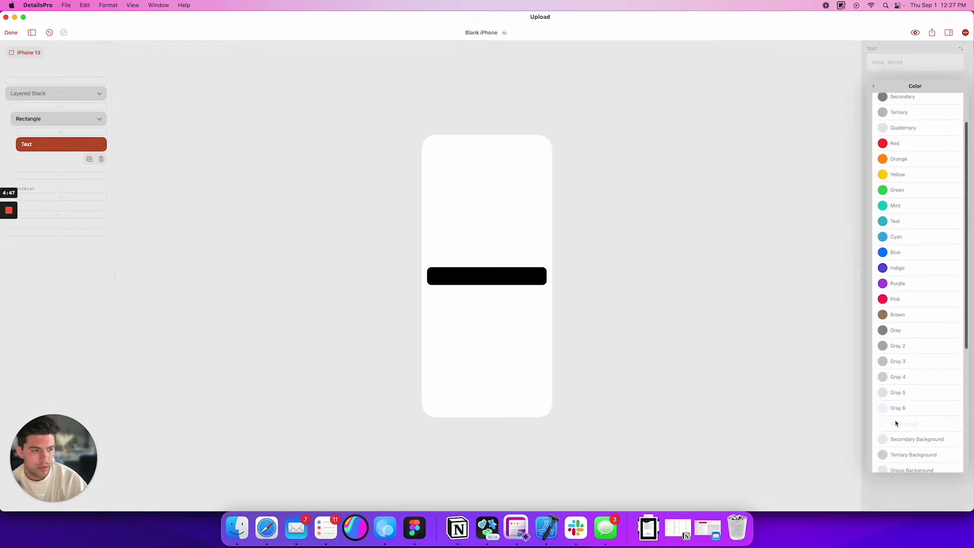
scroll(896, 143, up, 3)
click(904, 175)
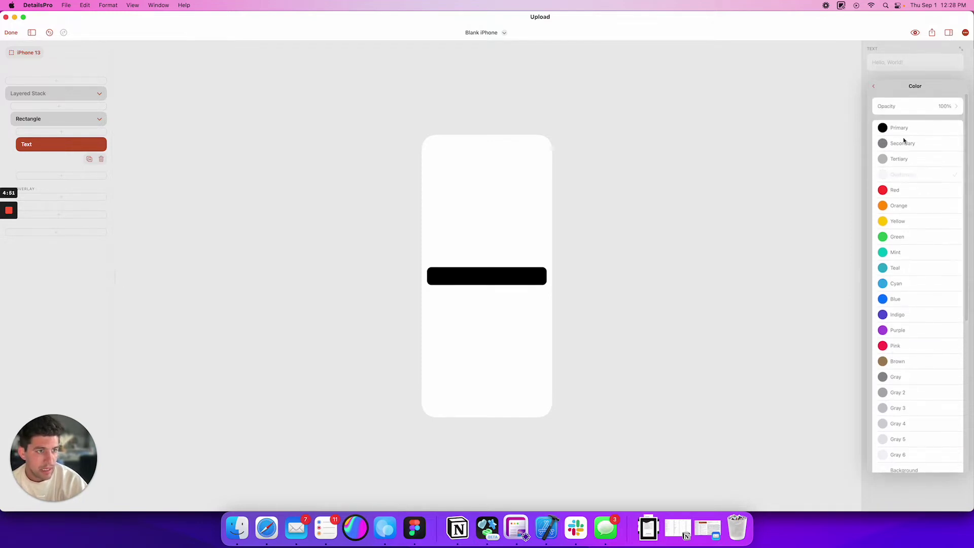
click(912, 83)
- Type 'Hello World', place it after the Rectangle in the stack, and open its colour choices
text(H)
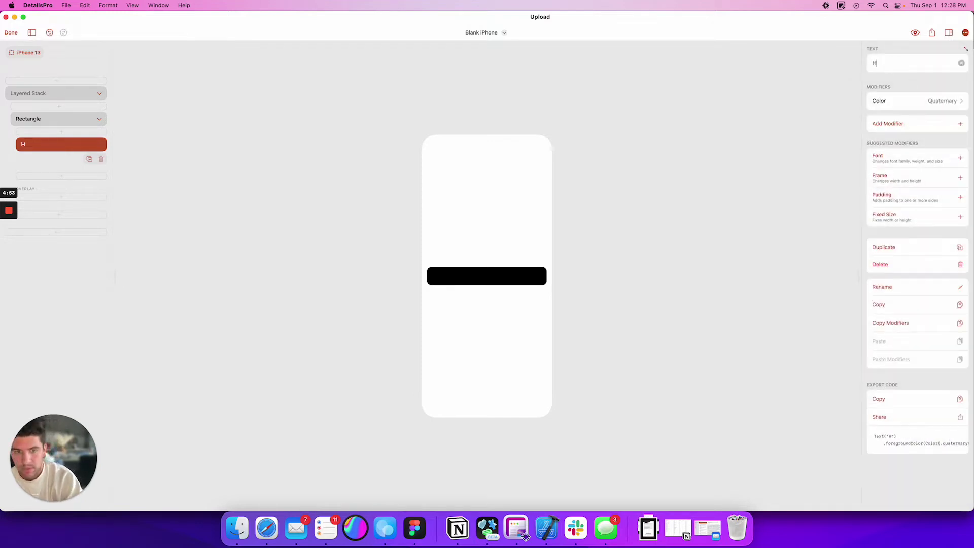
text(ello)
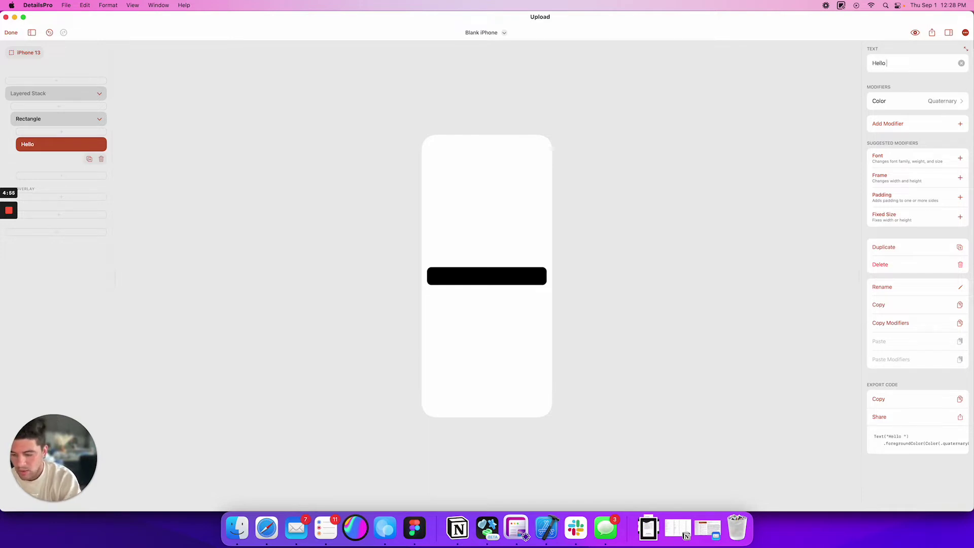
text( Worl)
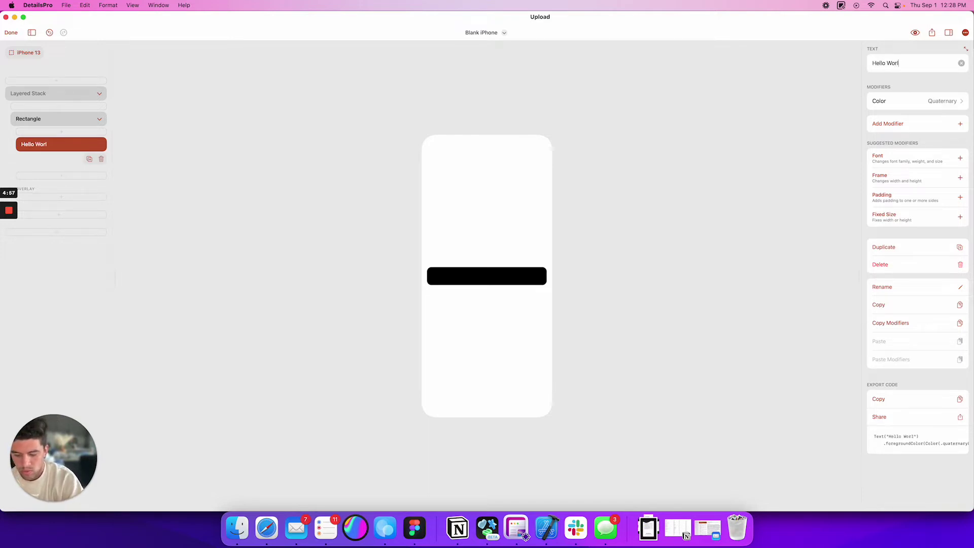
text(d.)
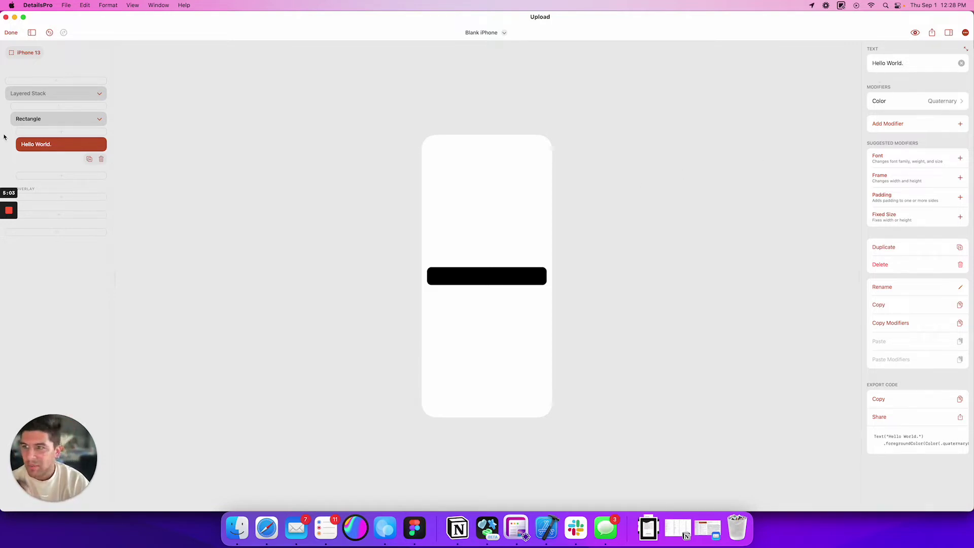
drag(55, 142, 56, 111)
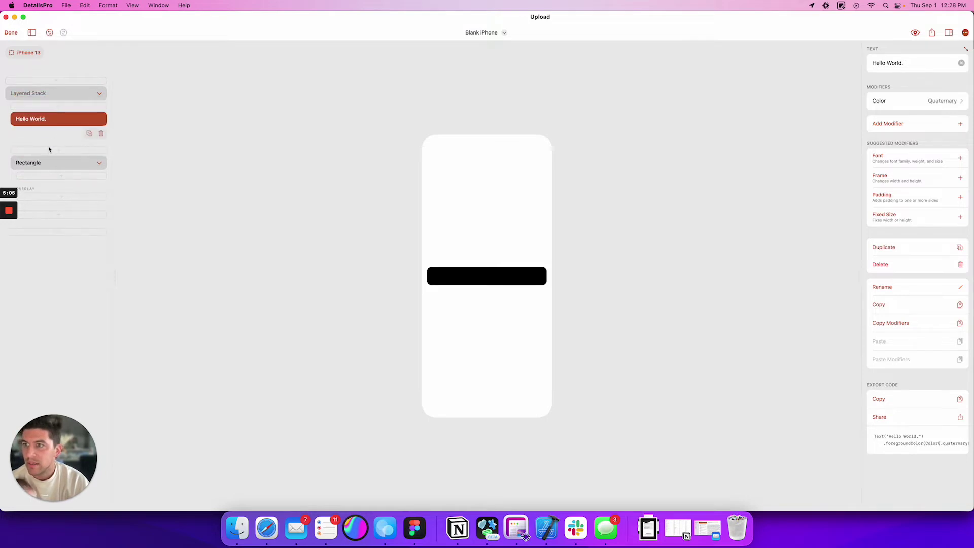
drag(35, 163, 37, 108)
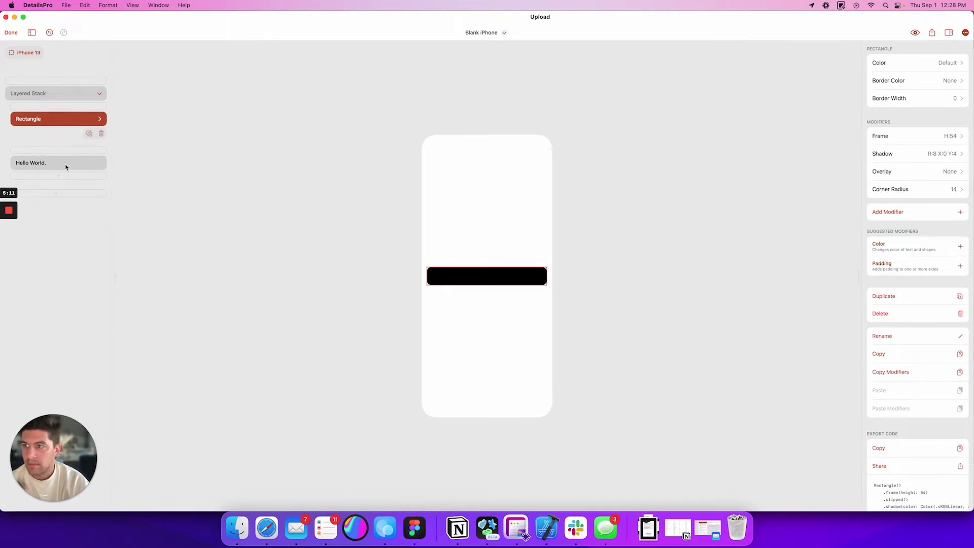
click(65, 164)
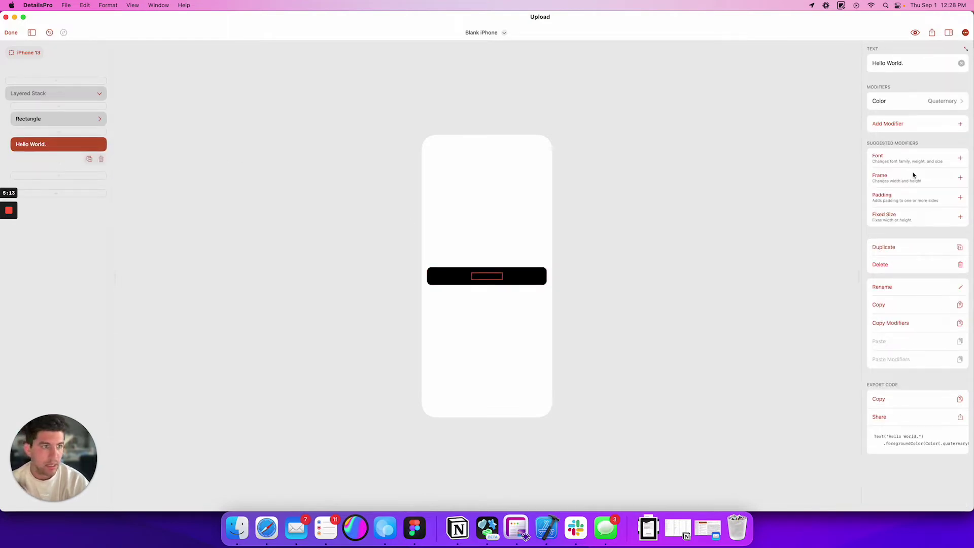
click(936, 102)
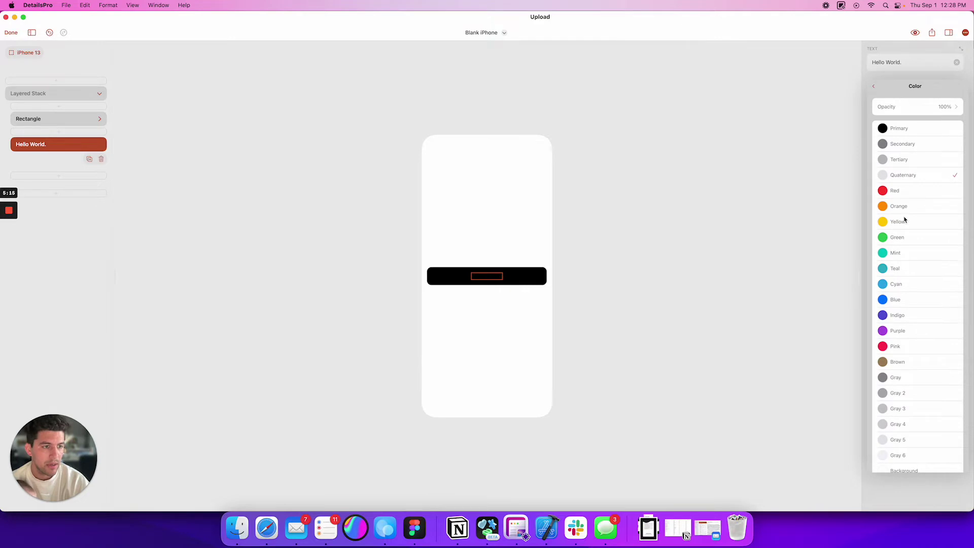
- Try Secondary Grouped Background and White, then settle on Background as the Hello World text colour
scroll(903, 254, down, 8)
click(902, 284)
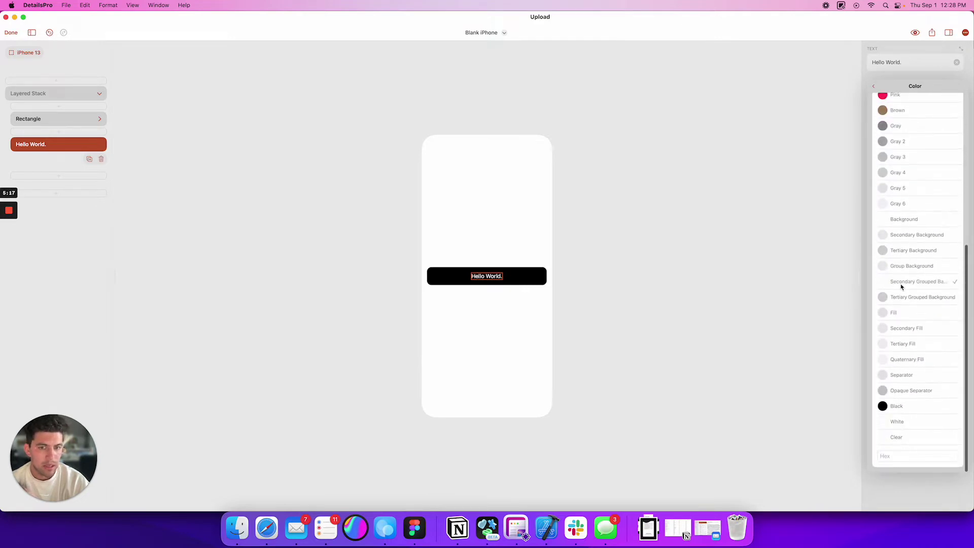
click(906, 423)
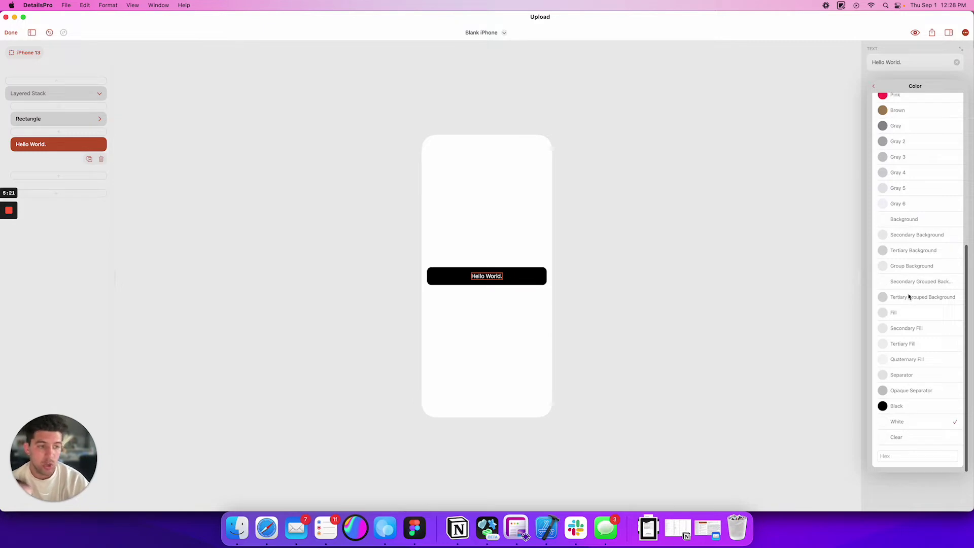
click(901, 220)
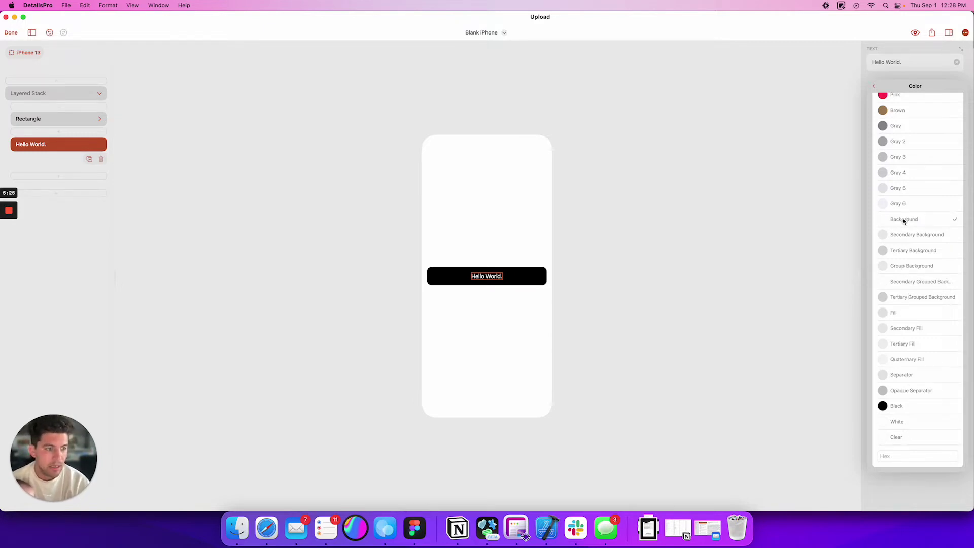
scroll(903, 221, up, 10)
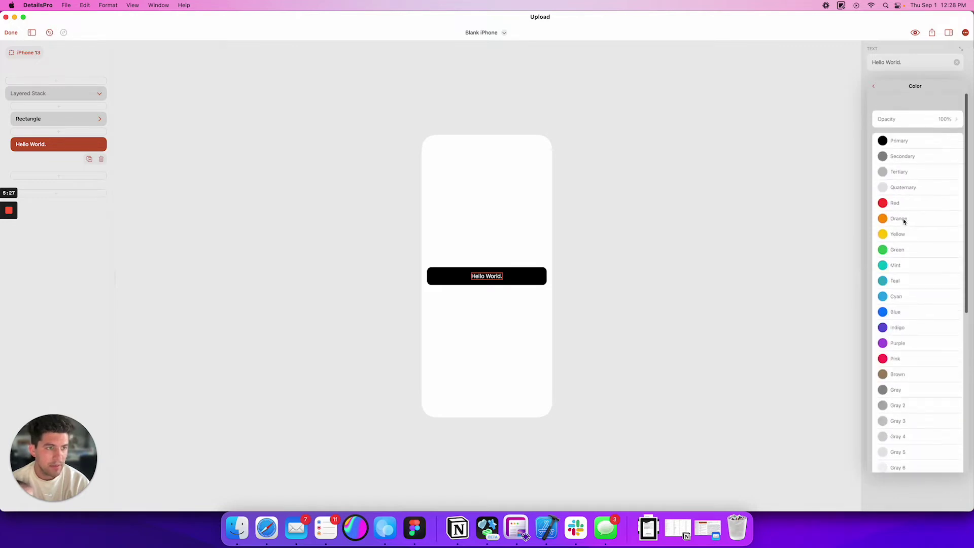
click(781, 165)
click(537, 274)
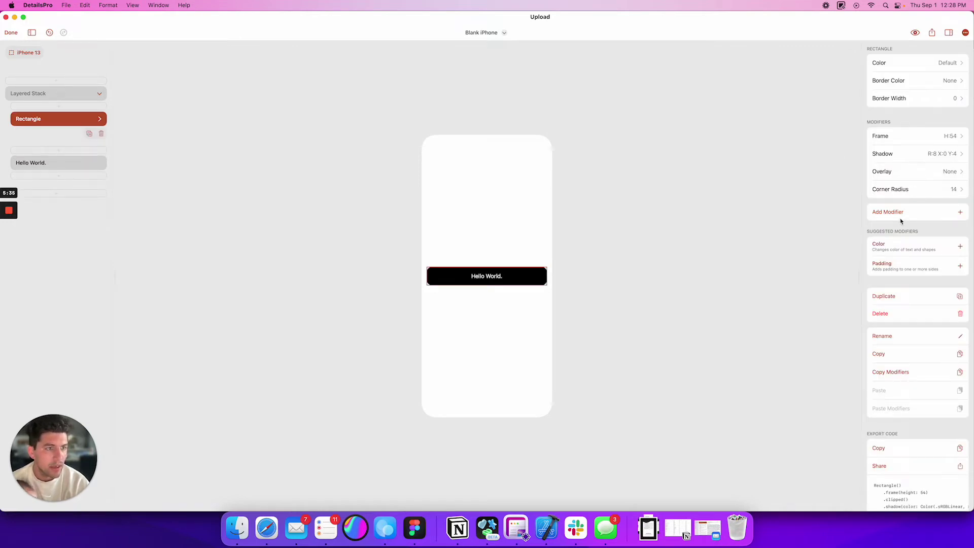
- Add a Color modifier to the Rectangle and set it to Primary
click(887, 247)
click(885, 207)
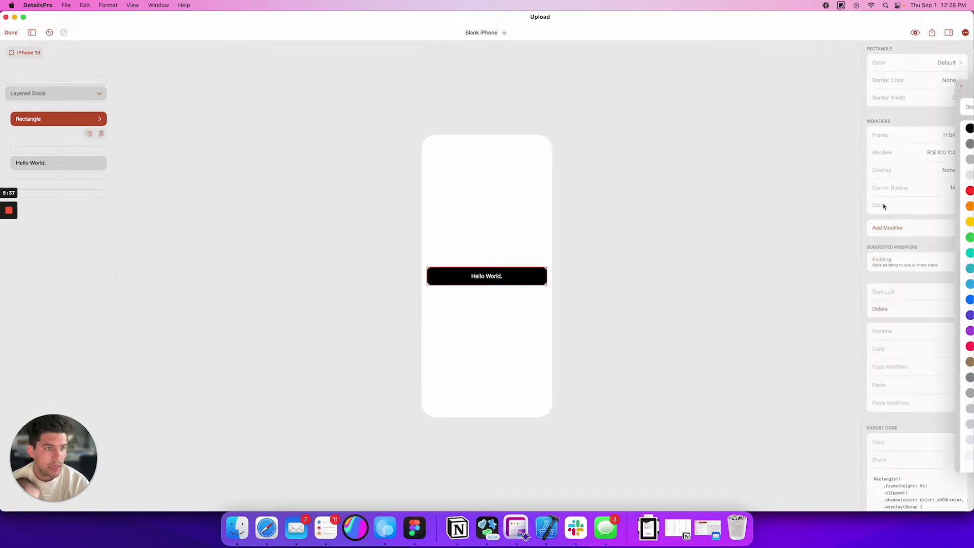
scroll(906, 249, up, 2)
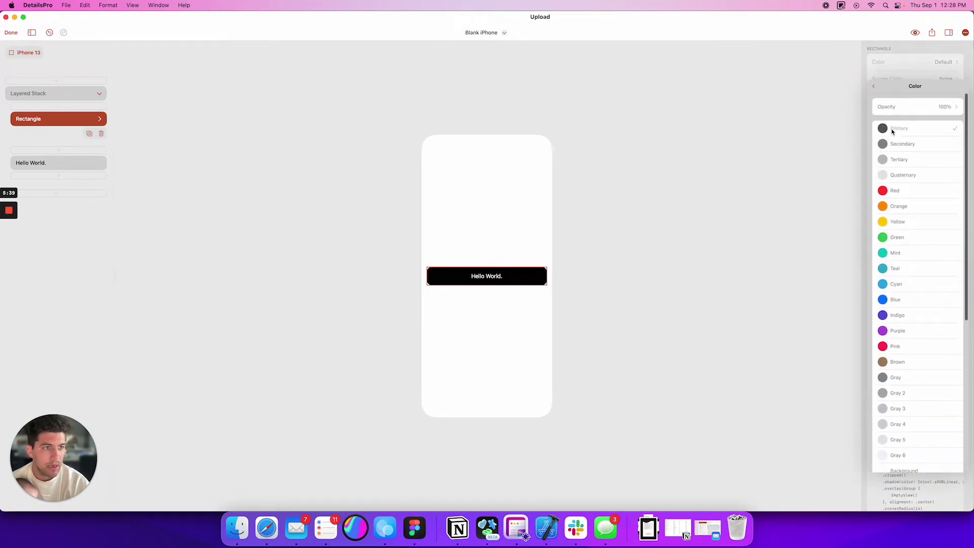
click(894, 129)
click(721, 259)
click(530, 271)
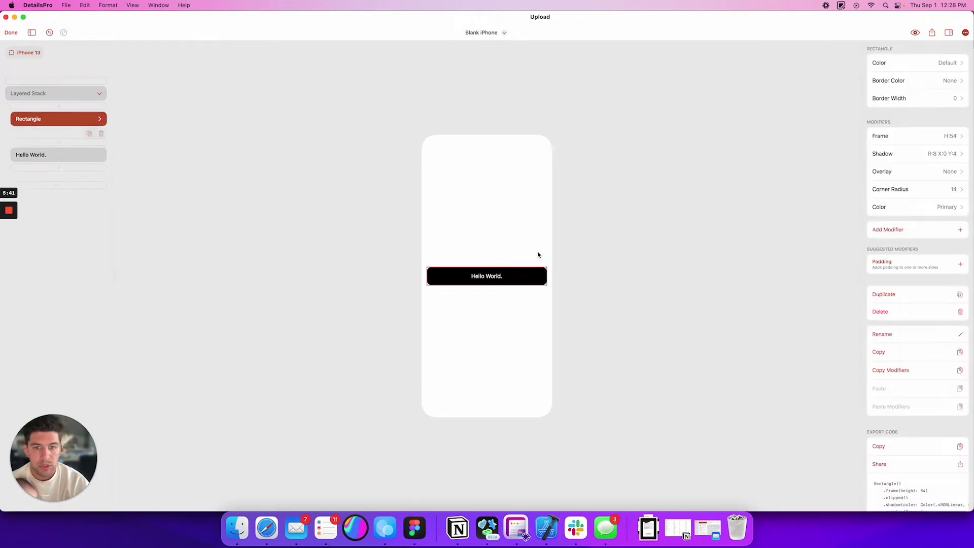
- Preview the design in Dark appearance, then switch the preview back to Light
click(916, 33)
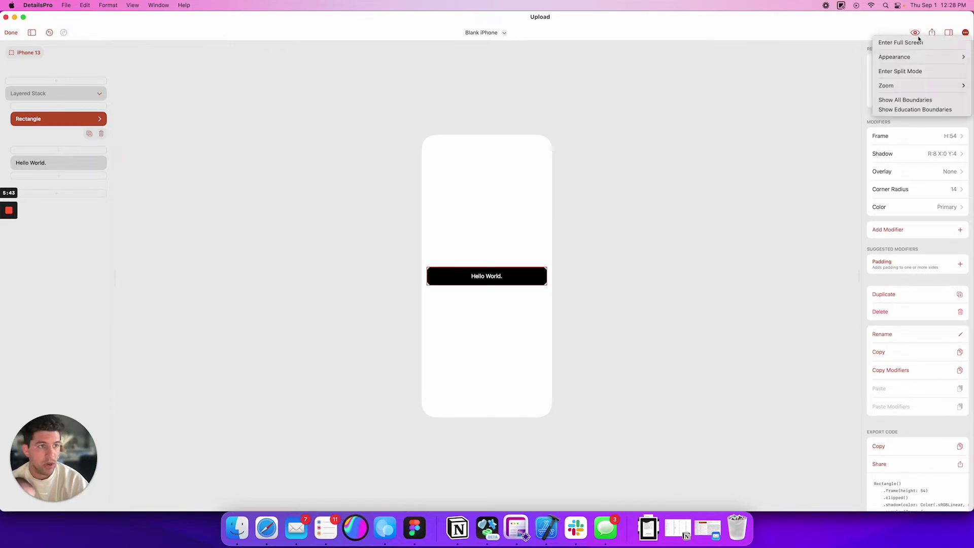
mouse_move(893, 56)
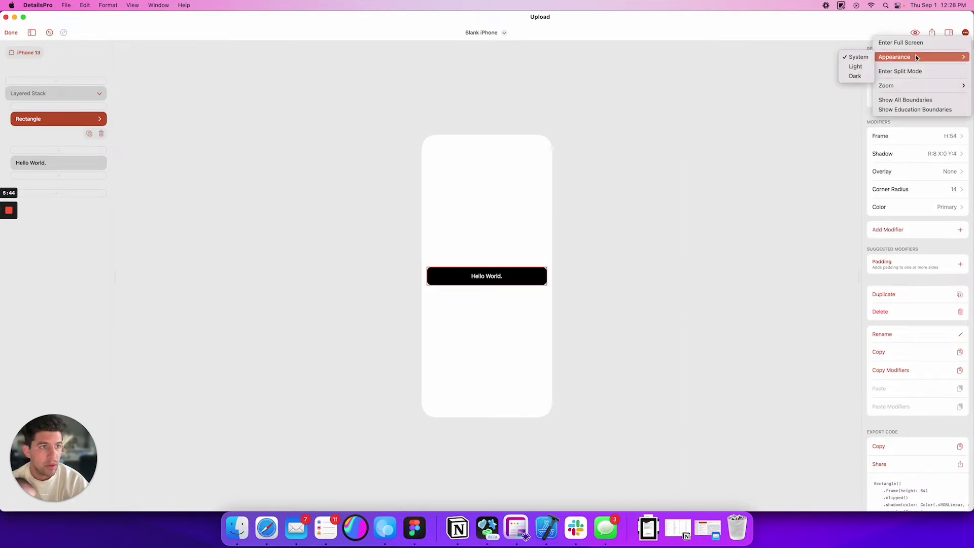
click(857, 76)
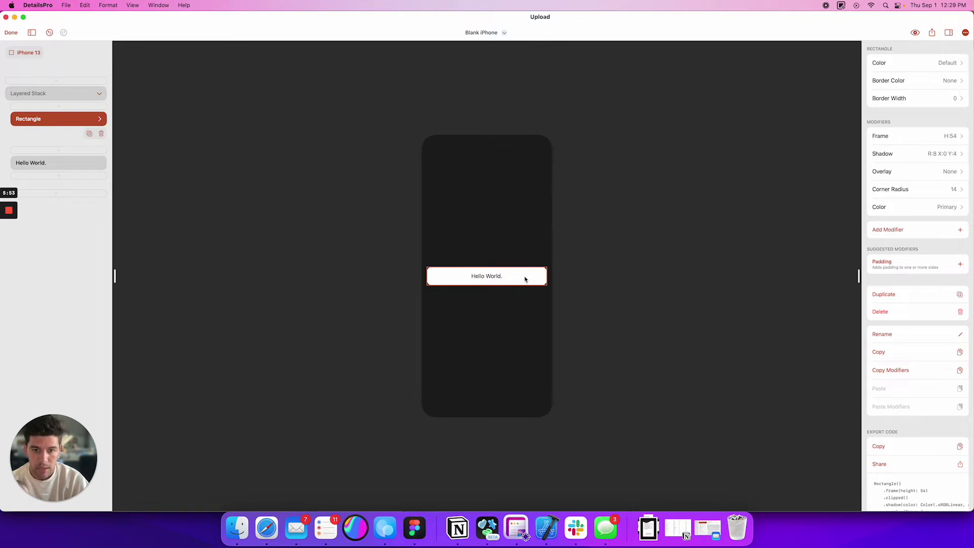
click(915, 34)
mouse_move(908, 57)
click(856, 66)
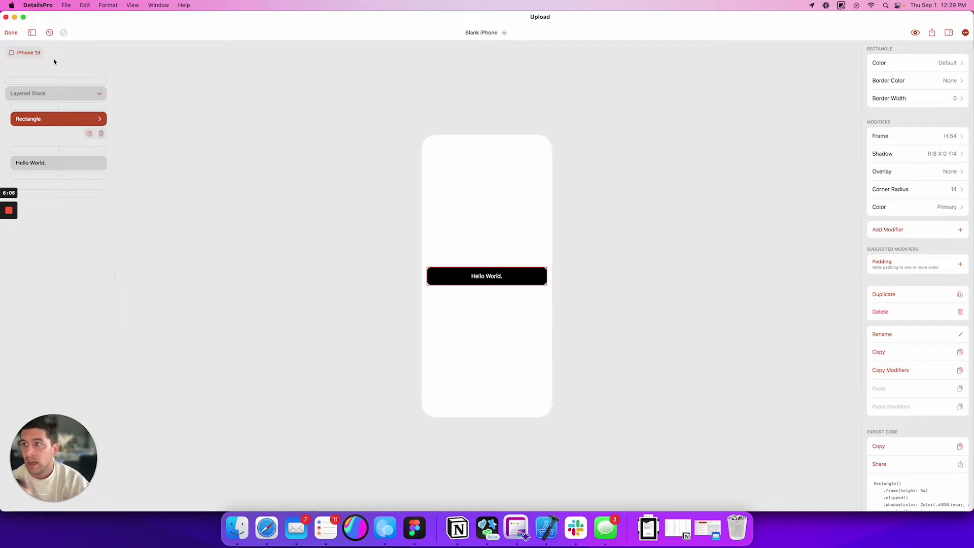
- Return to Design Studio, open the Settings design from Recents, and show its sharing options
click(13, 32)
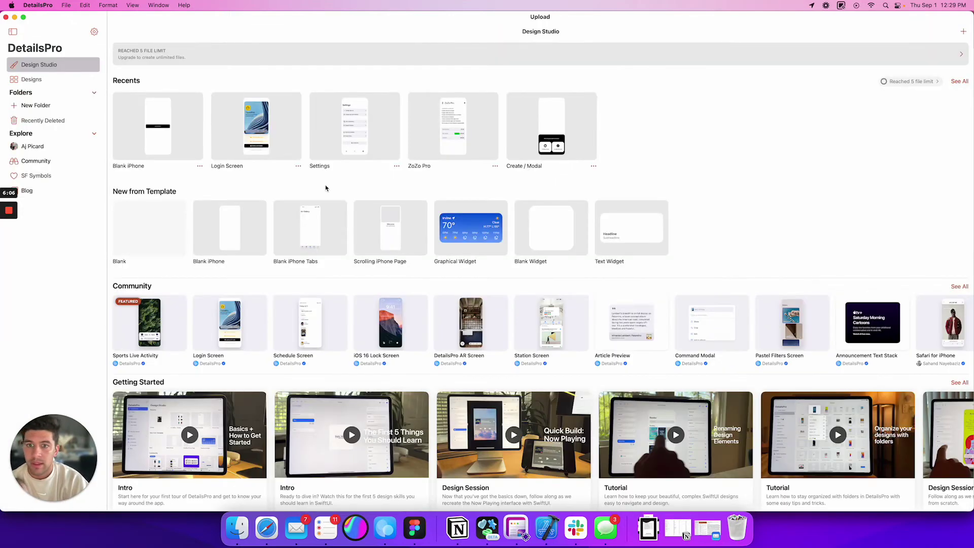
click(359, 145)
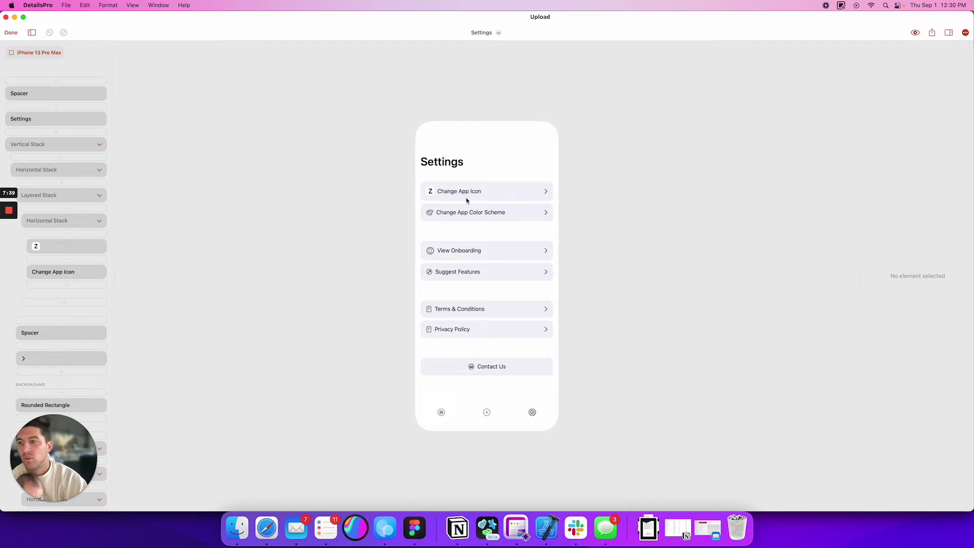
click(933, 33)
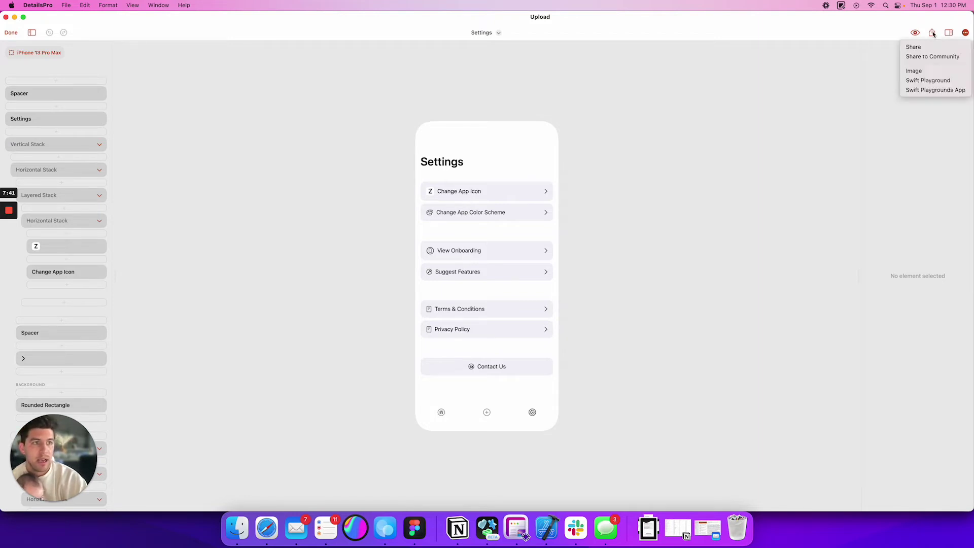
click(933, 33)
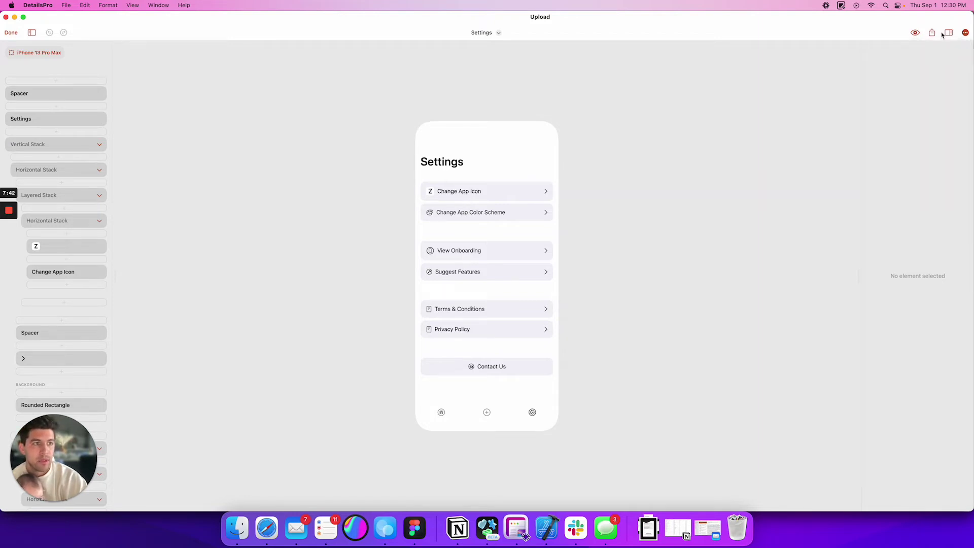
click(915, 33)
click(915, 33)
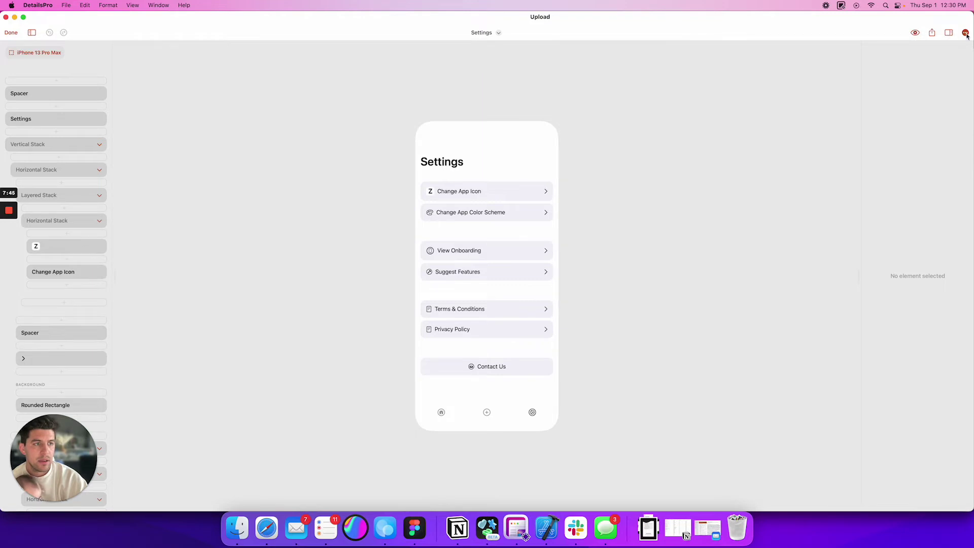
click(965, 32)
scroll(460, 261, down, 10)
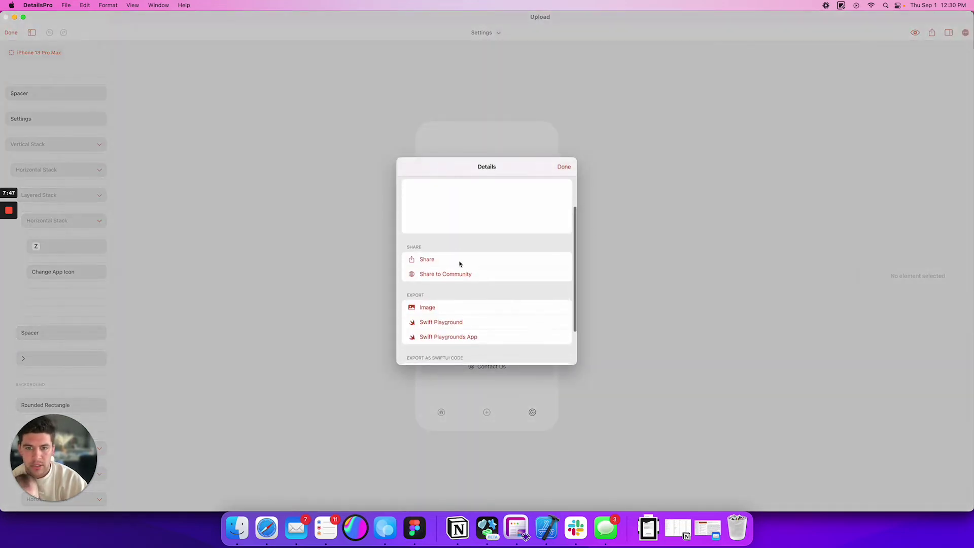
drag(410, 195, 472, 302)
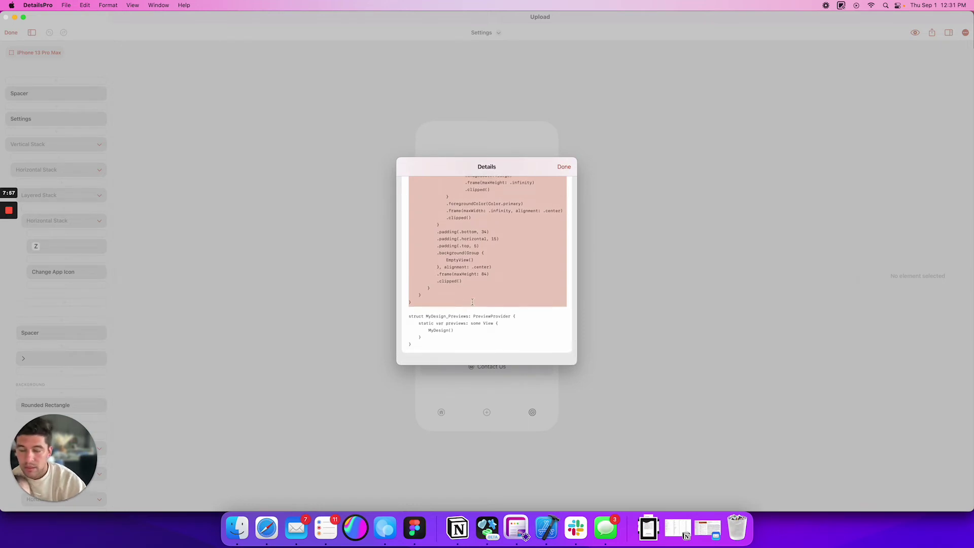
click(569, 167)
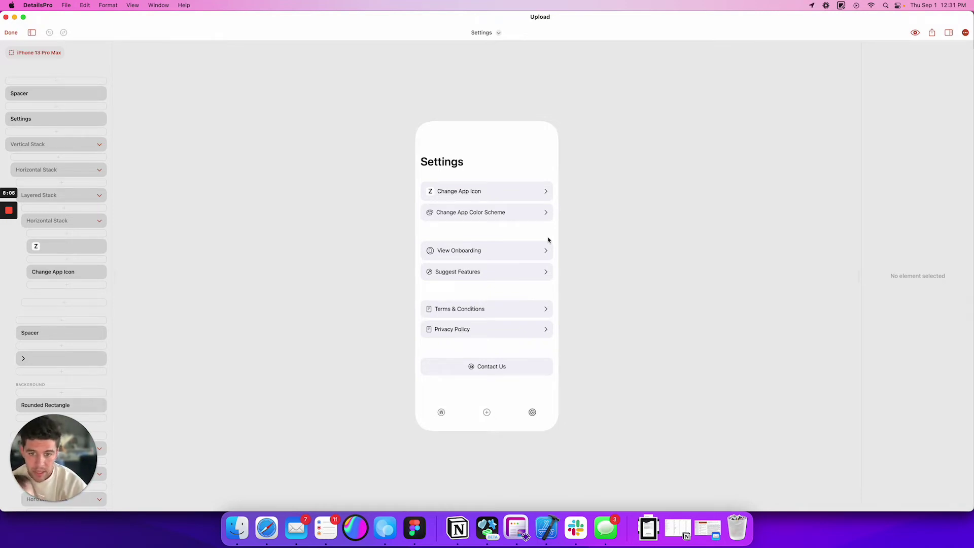
click(429, 273)
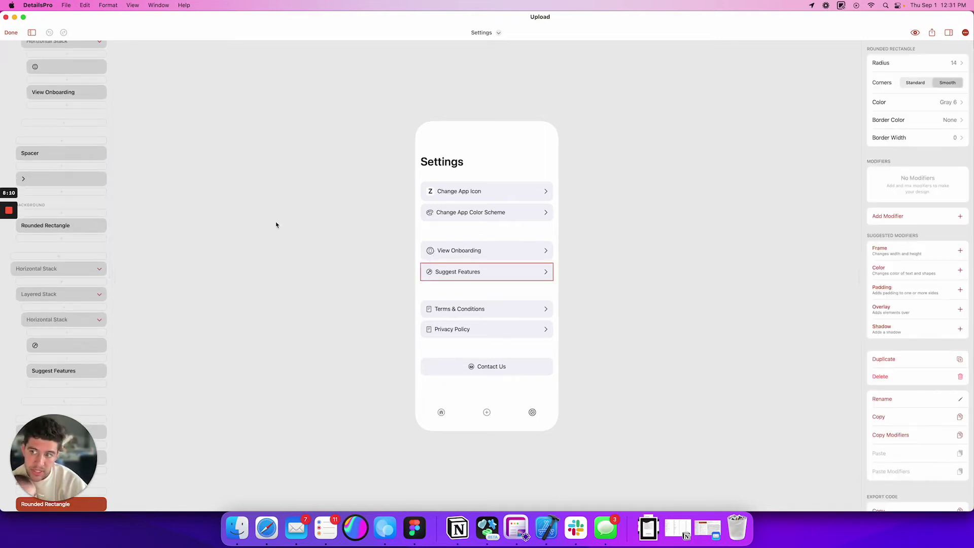
scroll(92, 117, up, 8)
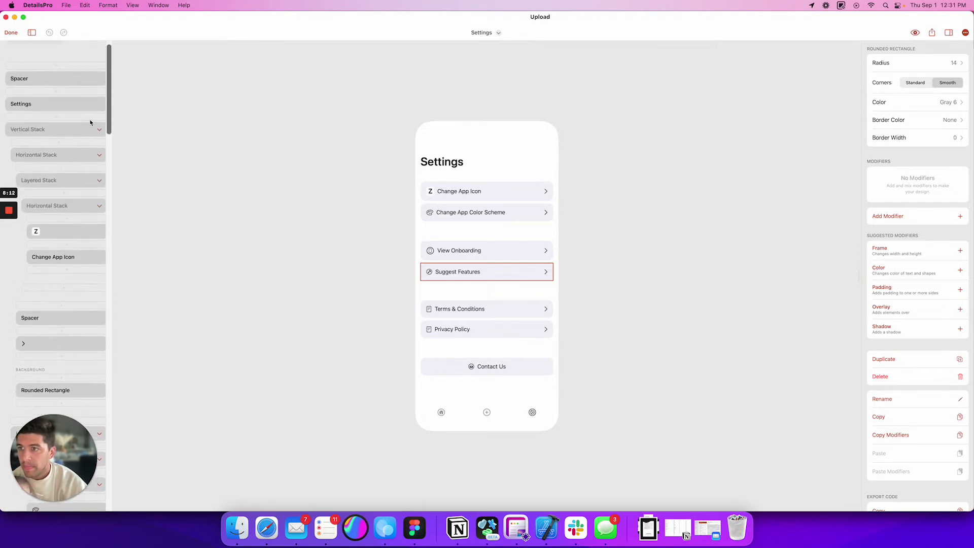
scroll(76, 112, up, 1)
click(57, 81)
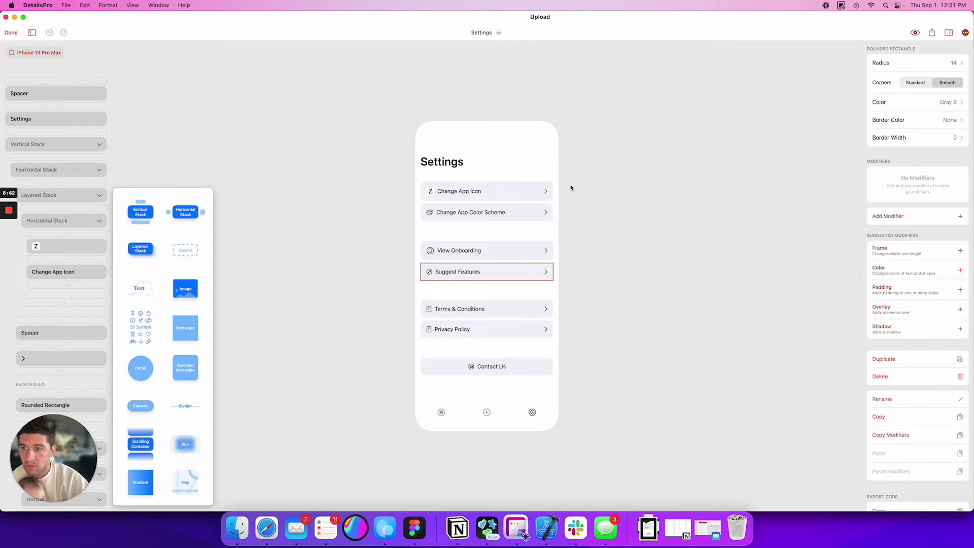
click(489, 193)
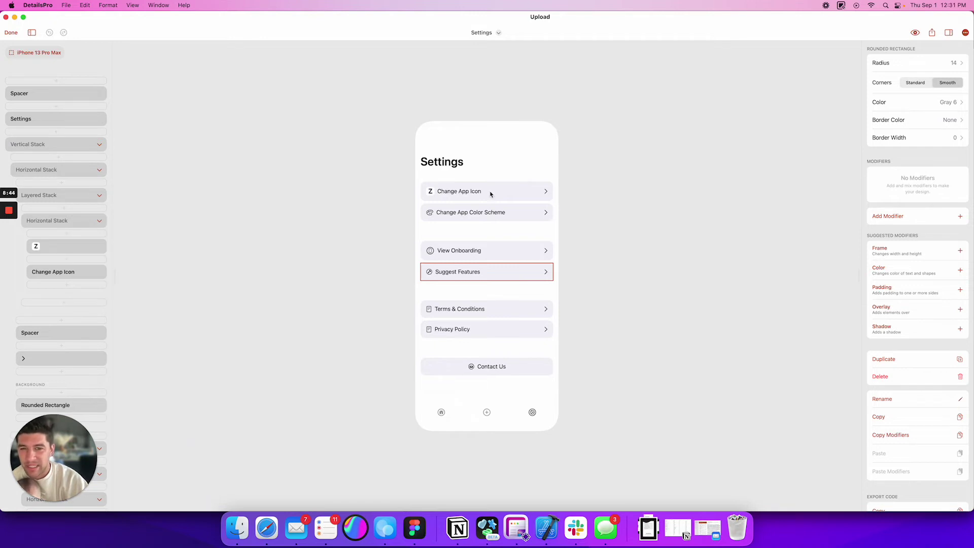
click(490, 194)
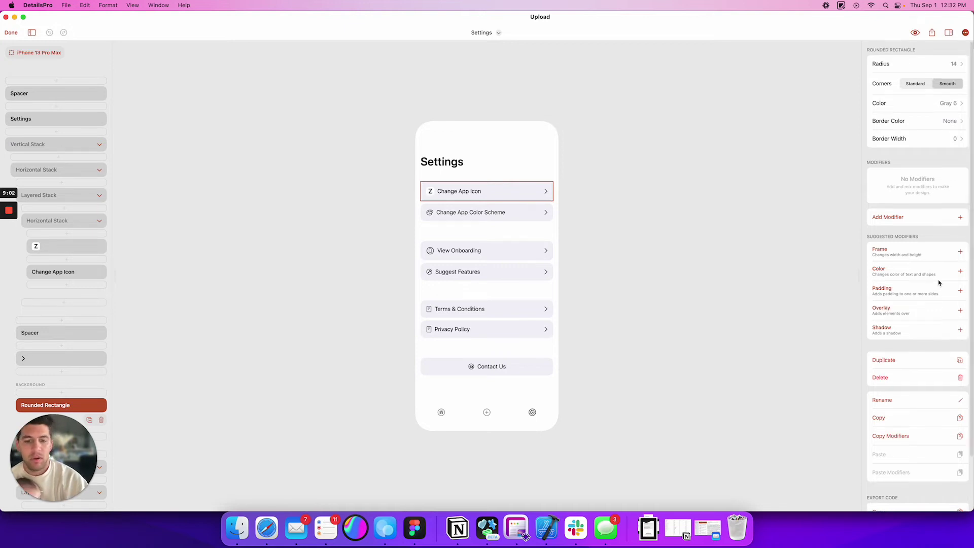
- Select the plus-circle tab icon, then the whole Tabs bar
click(486, 412)
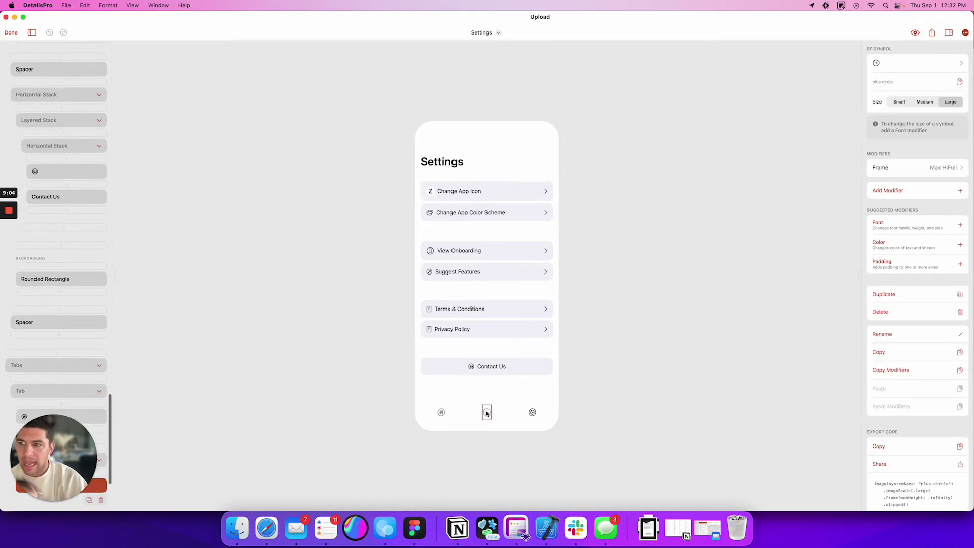
click(471, 414)
click(488, 413)
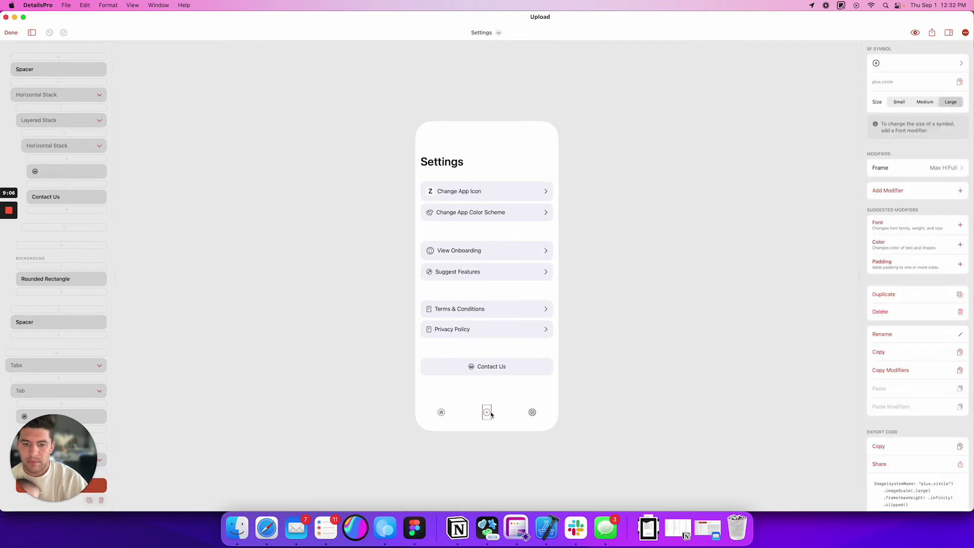
click(61, 365)
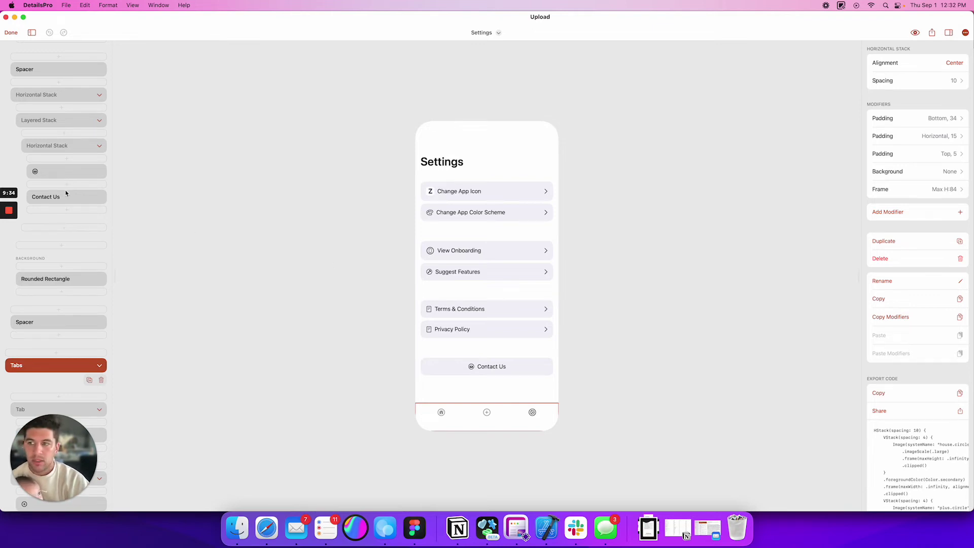
- Select the Change App Icon row's rounded rectangle, then close the Settings design
scroll(65, 193, up, 3)
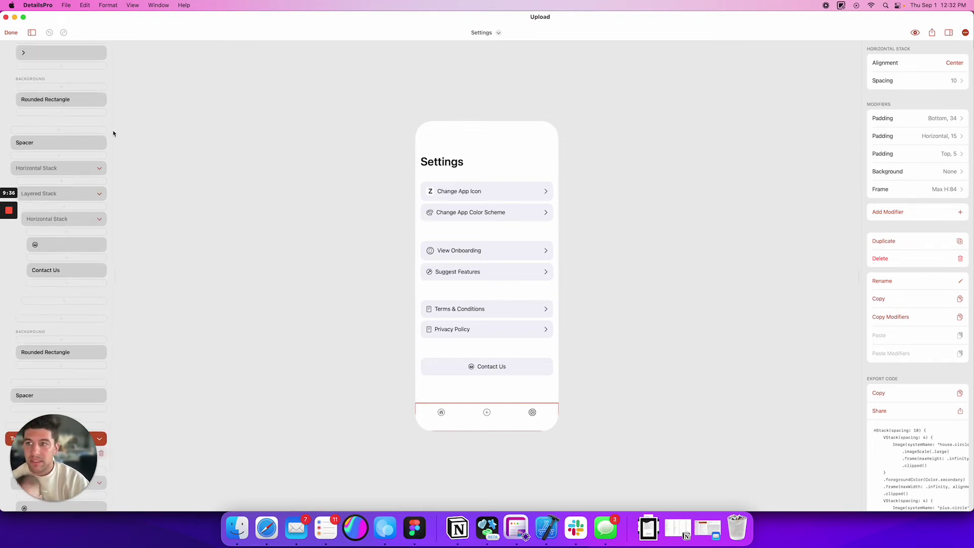
scroll(114, 134, up, 3)
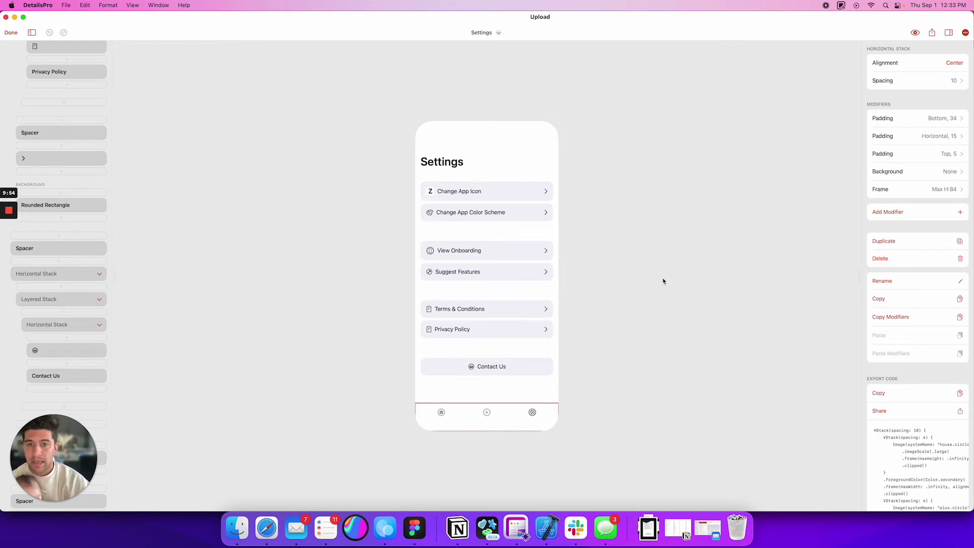
click(478, 198)
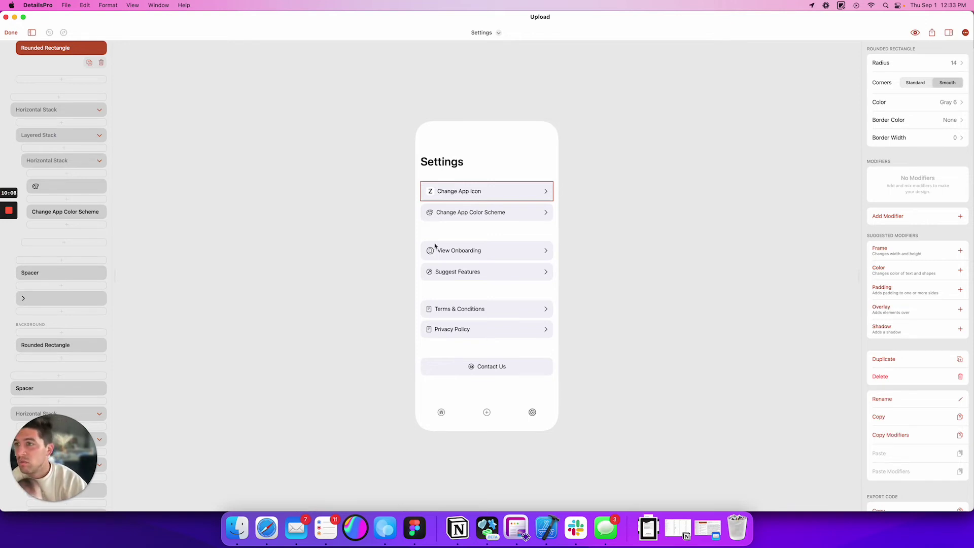
click(13, 33)
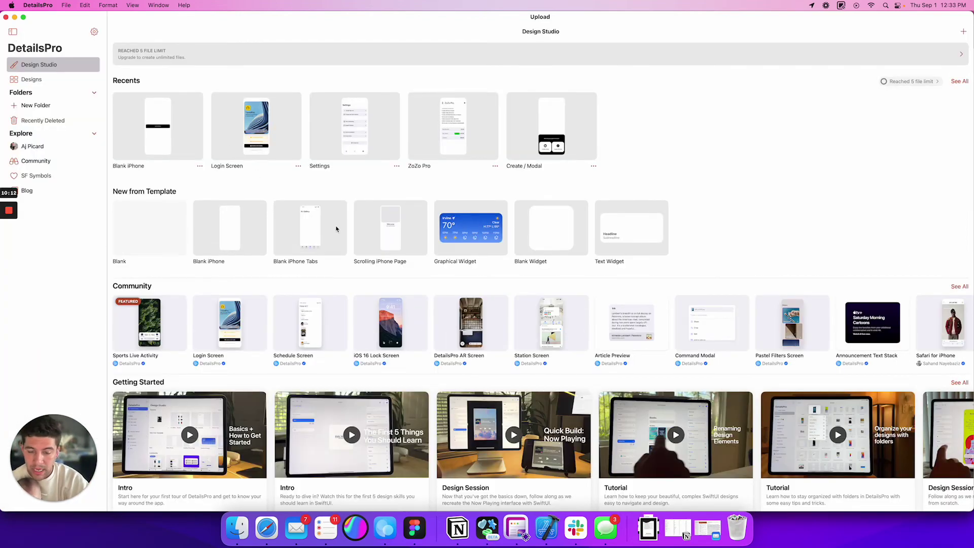
- Scroll through the Design Studio home page to browse its sections
scroll(517, 405, down, 5)
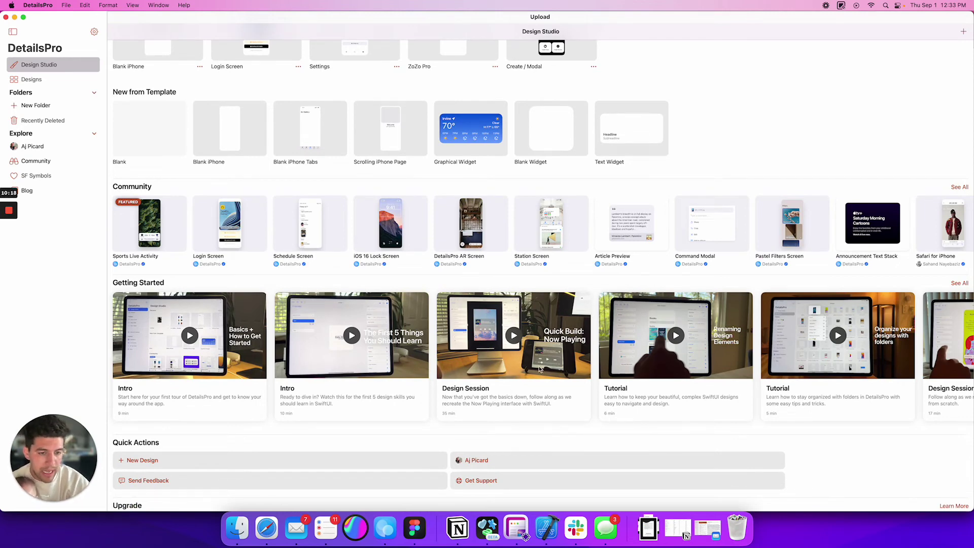
scroll(641, 344, down, 5)
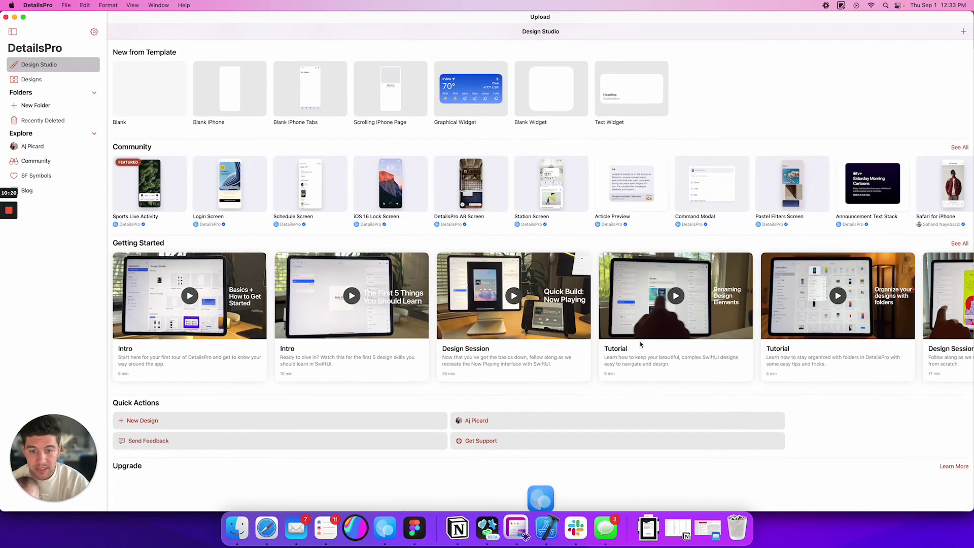
scroll(641, 344, down, 2)
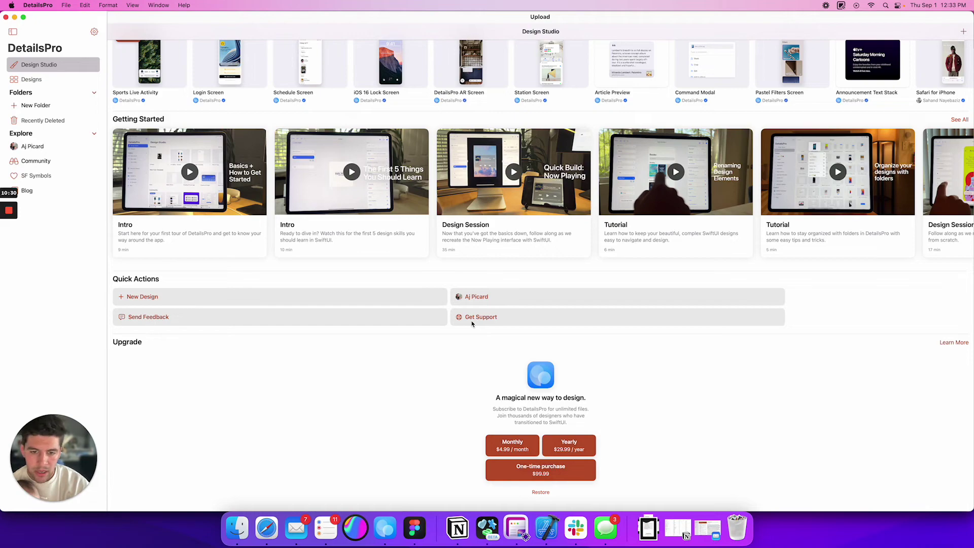
scroll(307, 335, up, 5)
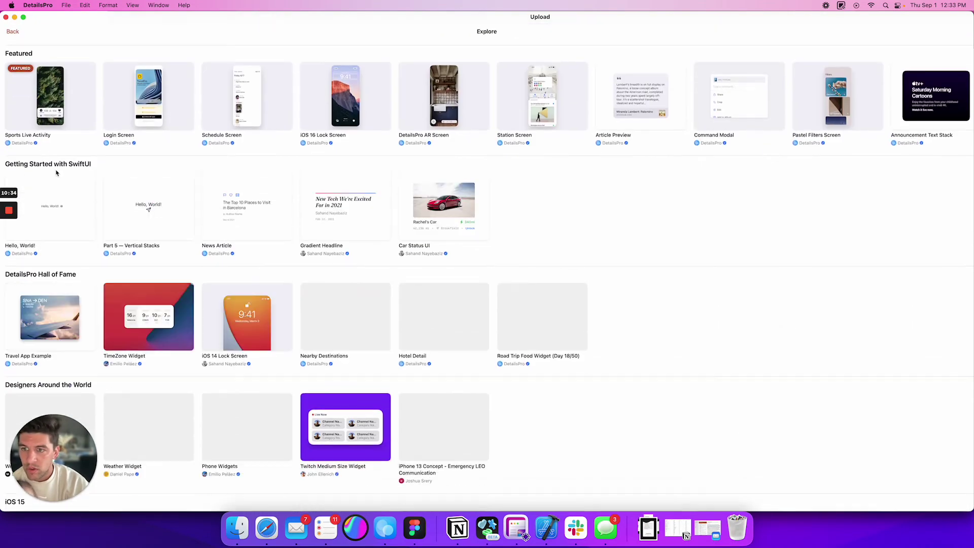
scroll(407, 288, down, 4)
scroll(407, 288, down, 2)
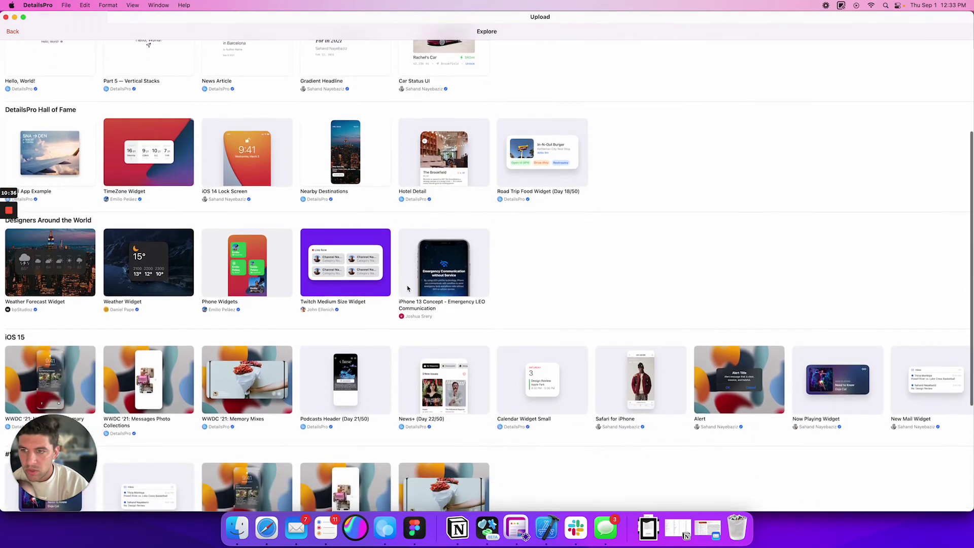
scroll(407, 288, up, 5)
scroll(407, 288, down, 5)
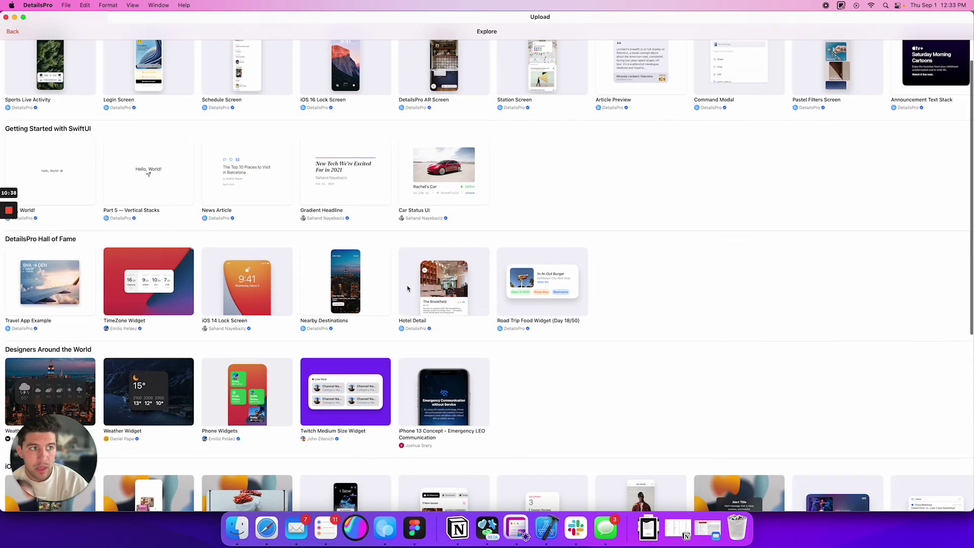
scroll(407, 288, down, 3)
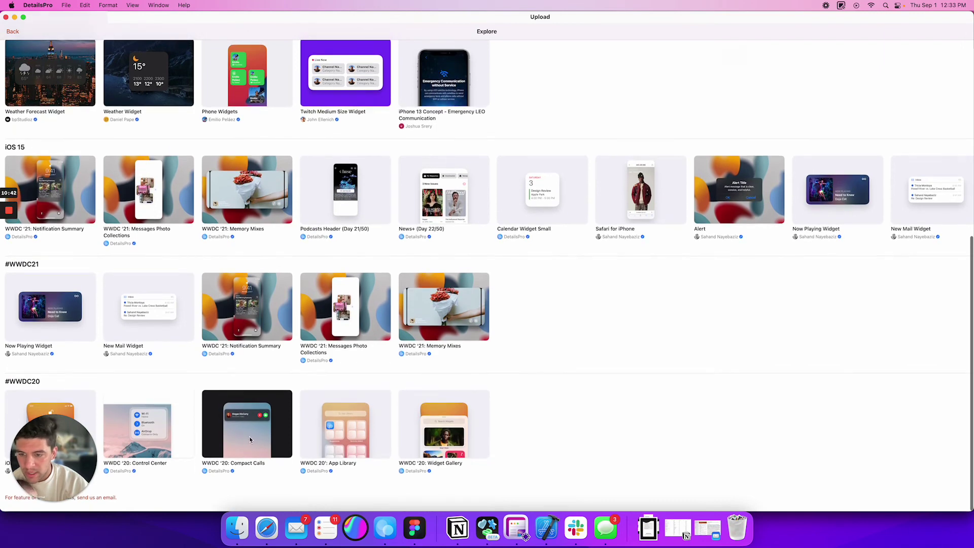
scroll(263, 422, up, 1)
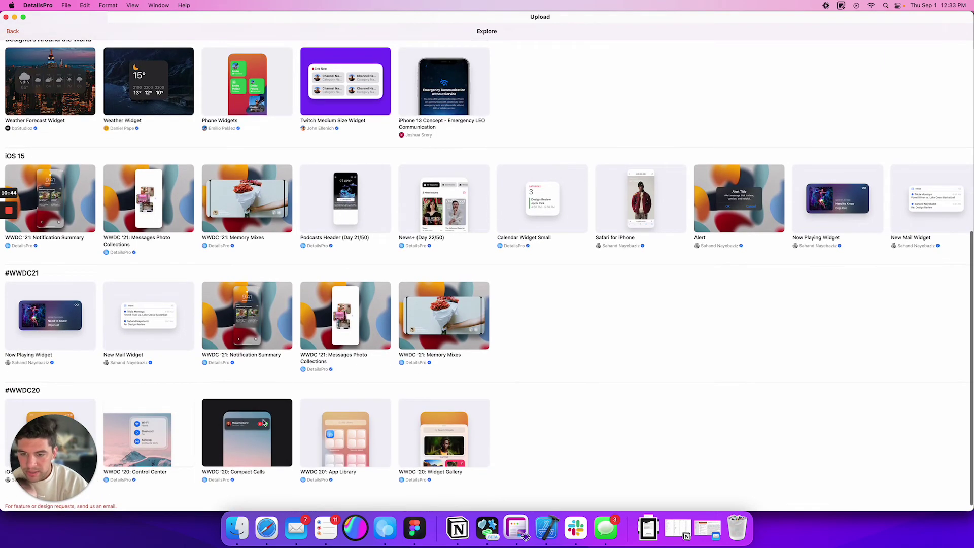
scroll(356, 440, up, 3)
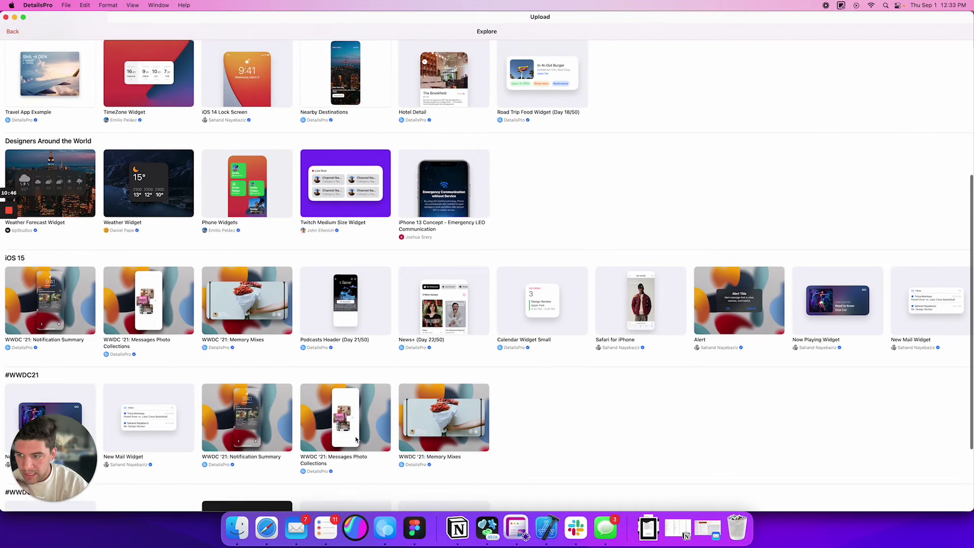
scroll(356, 439, up, 5)
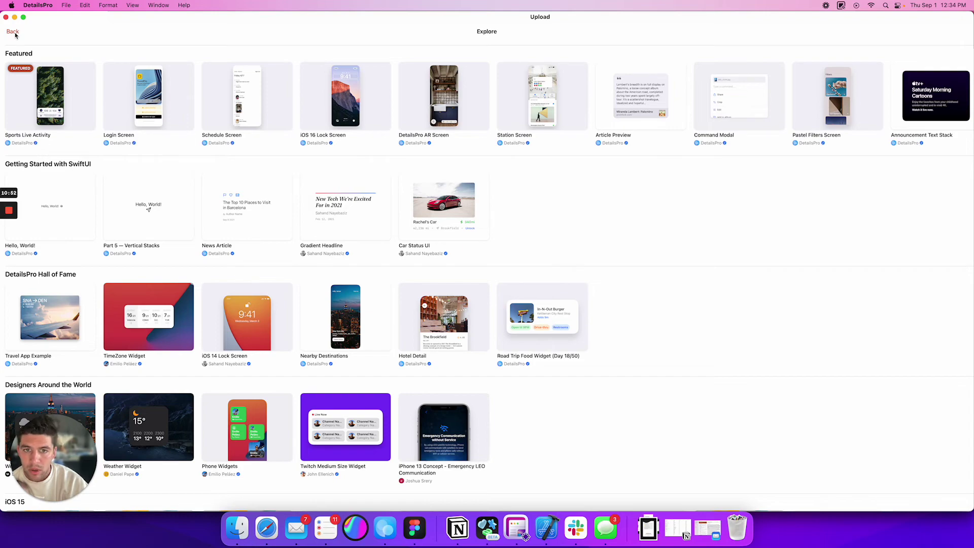
click(13, 32)
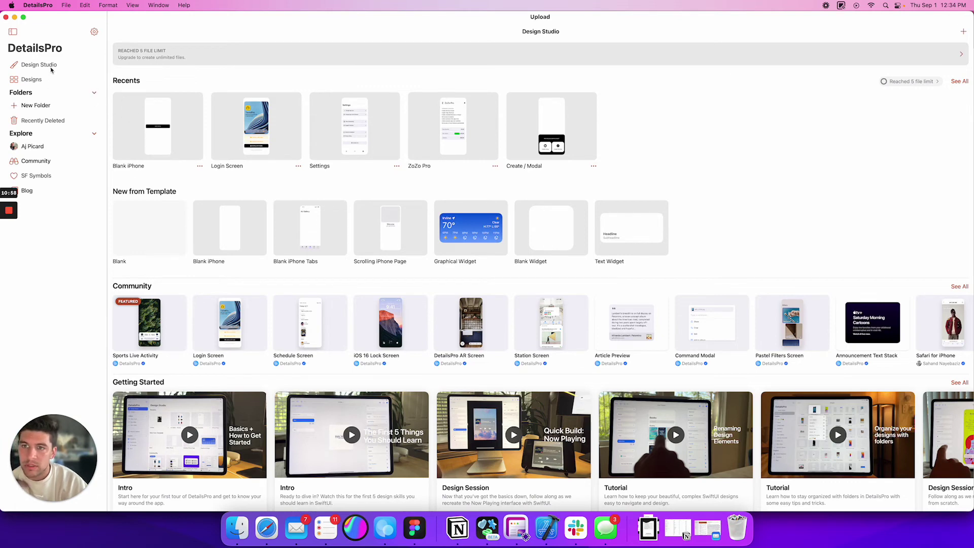
- Open the Blank iPhone design from Recents and show the element library
click(159, 135)
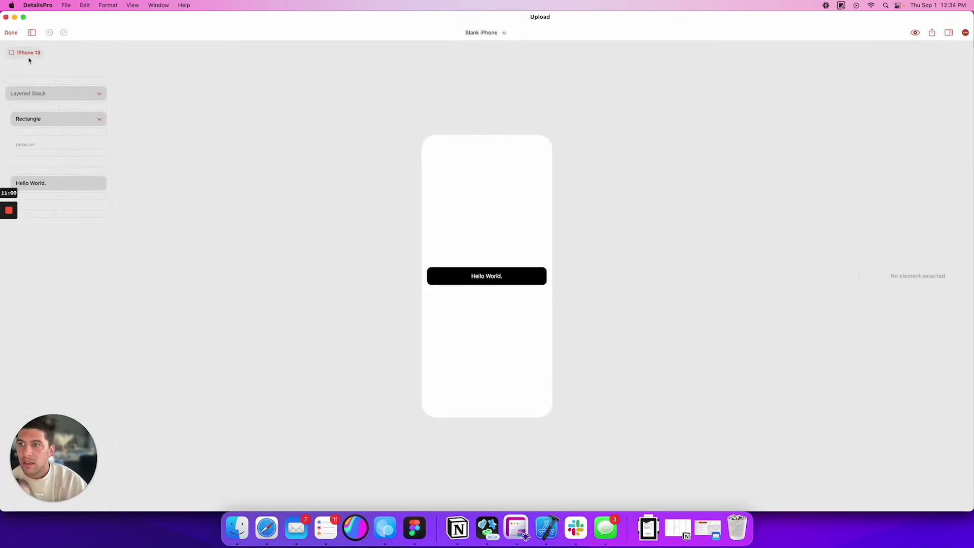
click(53, 107)
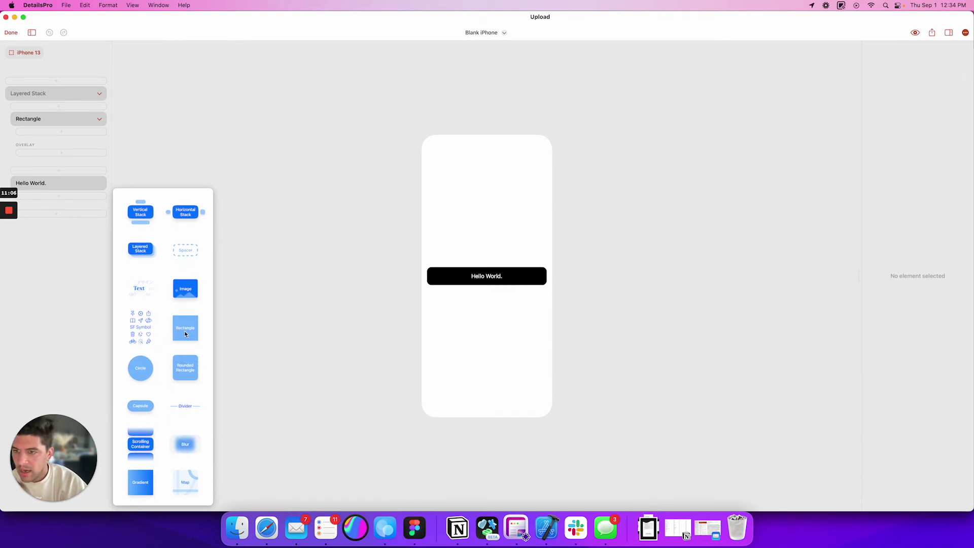
- Dismiss the element library, select the Rectangle, and highlight its entire exported SwiftUI code
click(70, 118)
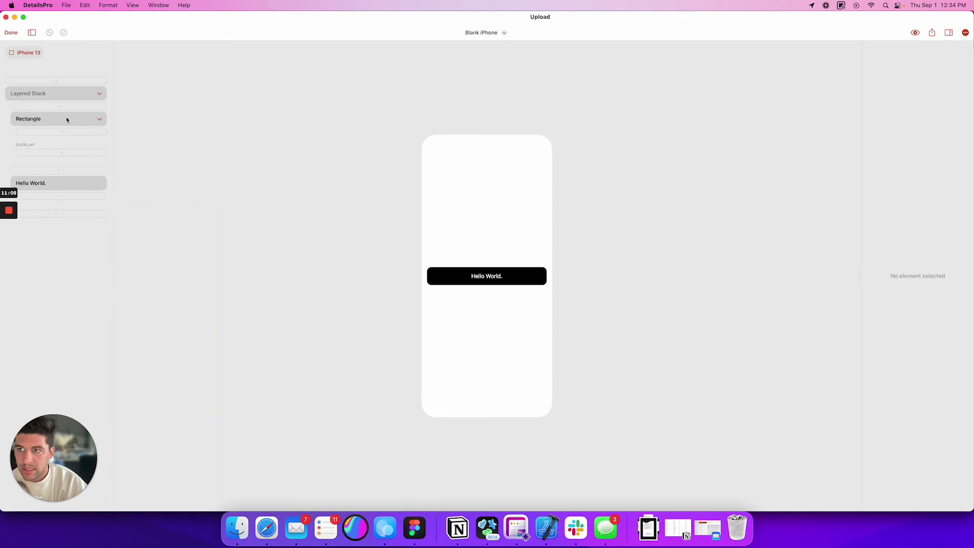
click(66, 118)
scroll(902, 398, down, 2)
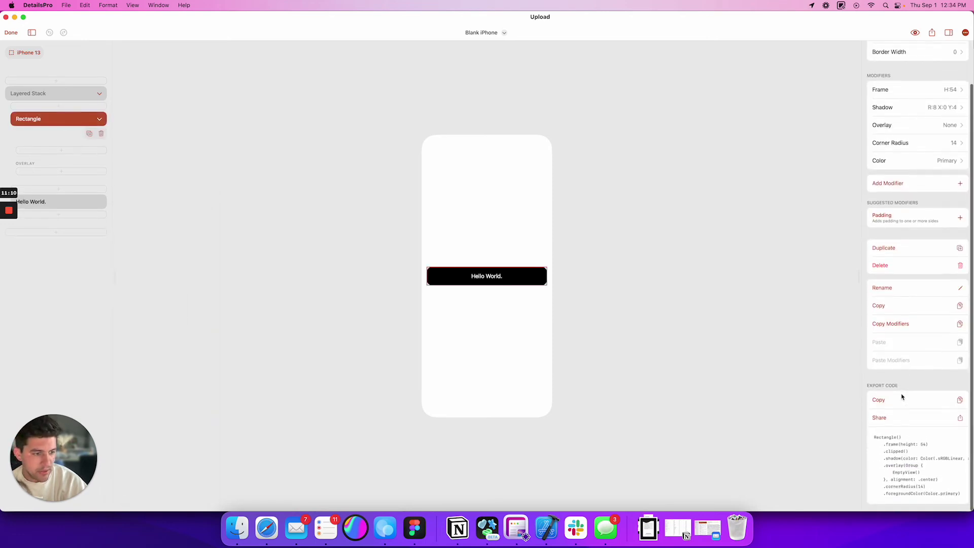
scroll(902, 397, up, 2)
scroll(903, 398, down, 2)
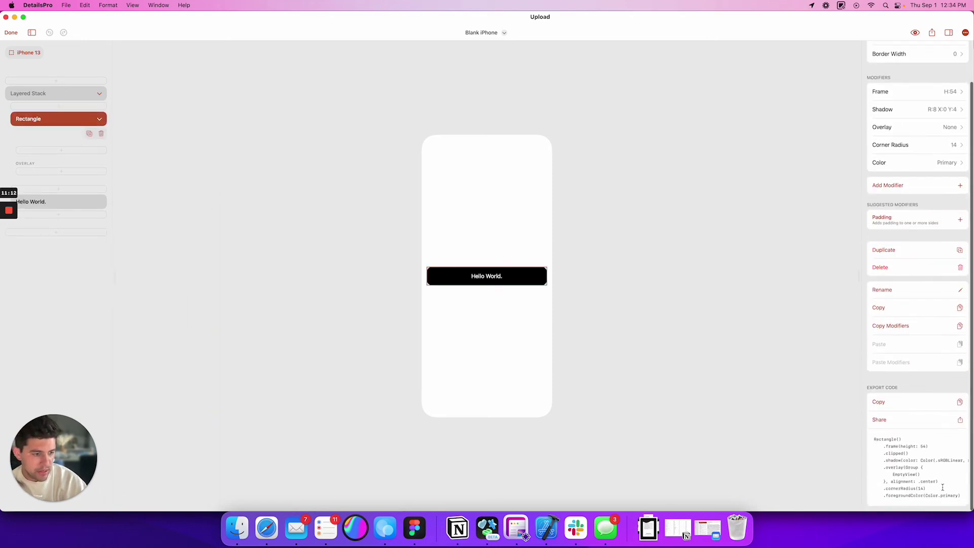
drag(943, 487, 874, 439)
click(920, 480)
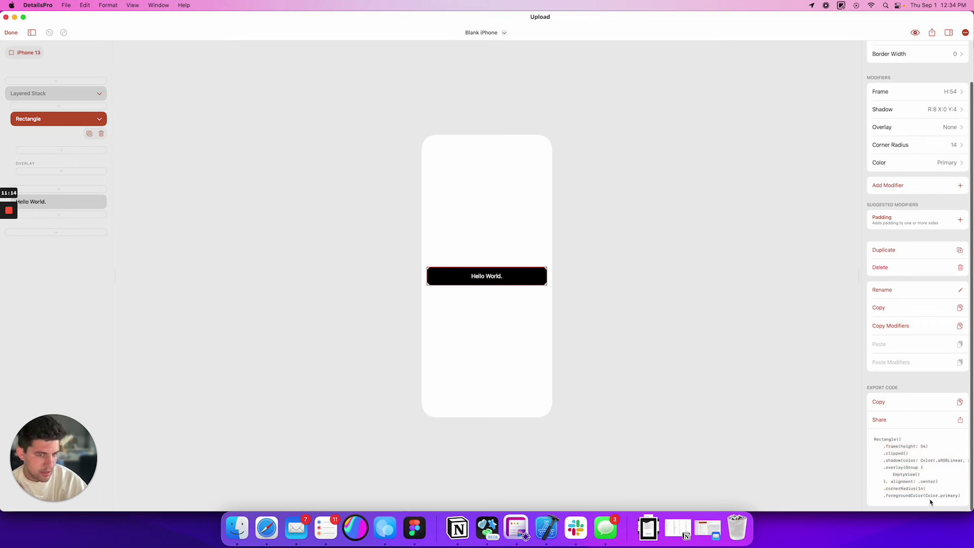
drag(956, 496, 830, 438)
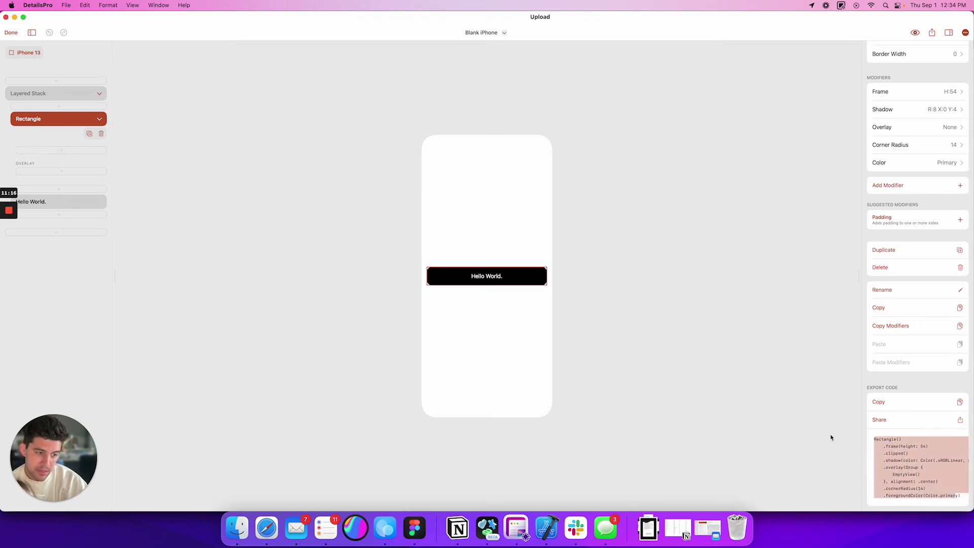
scroll(913, 302, up, 3)
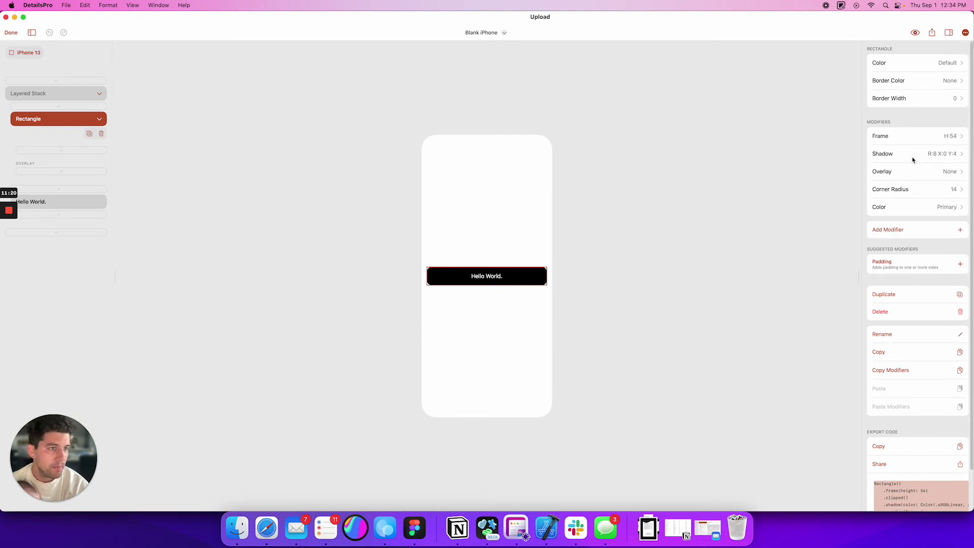
- Delete the Rectangle's Overlay modifier, browse the modifier list without adding any, and close the design
right_click(948, 172)
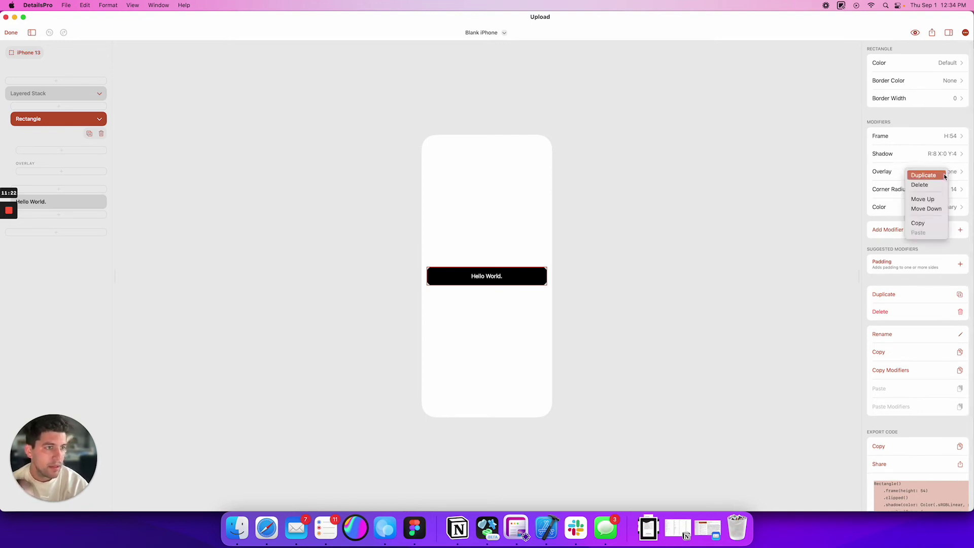
click(934, 186)
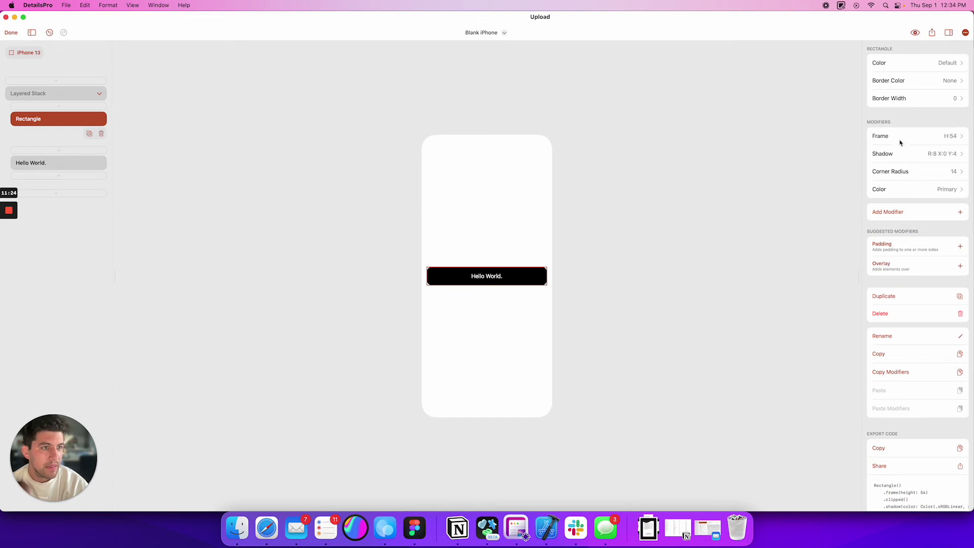
click(907, 214)
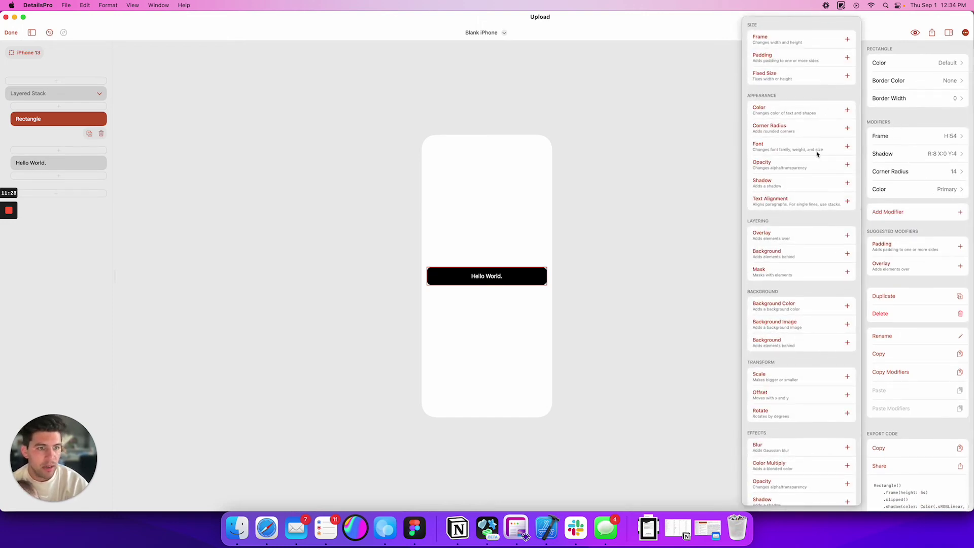
scroll(817, 153, down, 1)
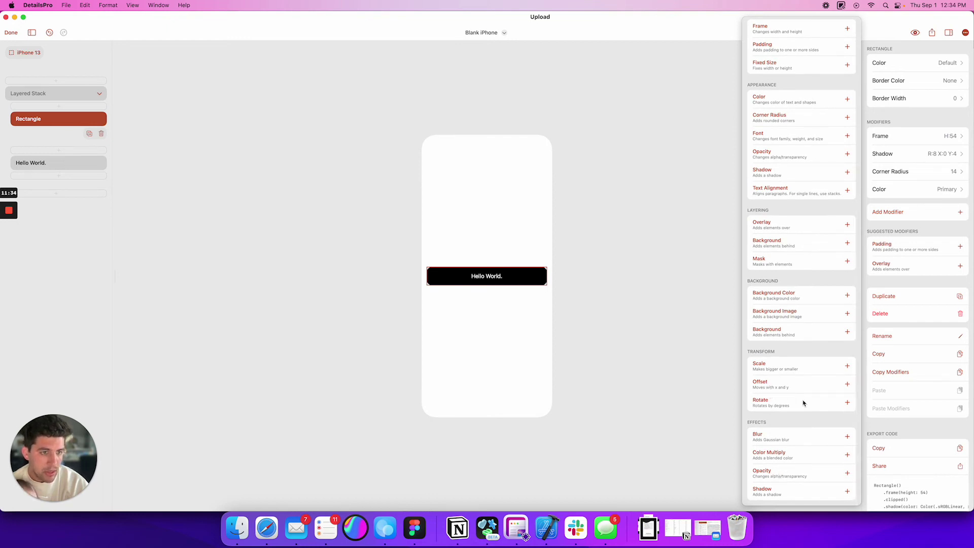
scroll(781, 314, up, 1)
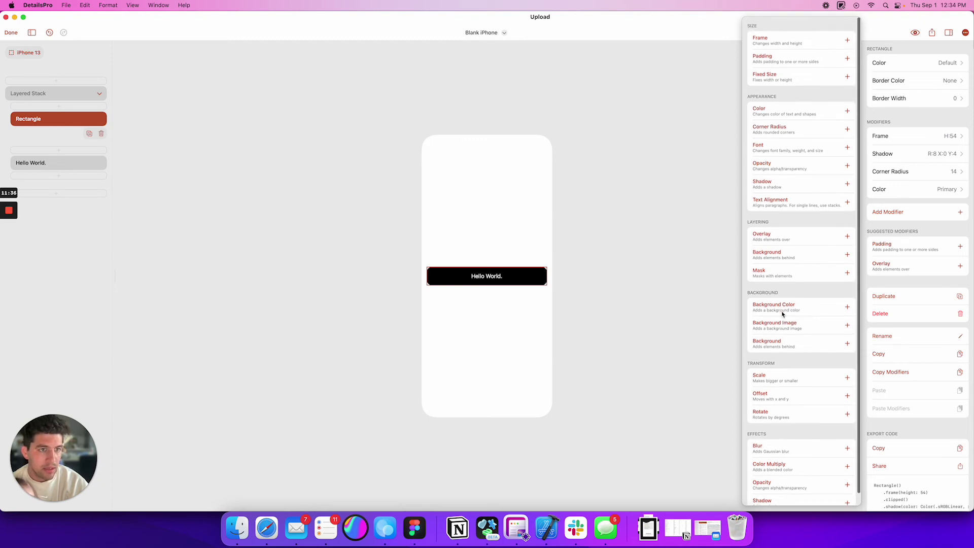
click(666, 259)
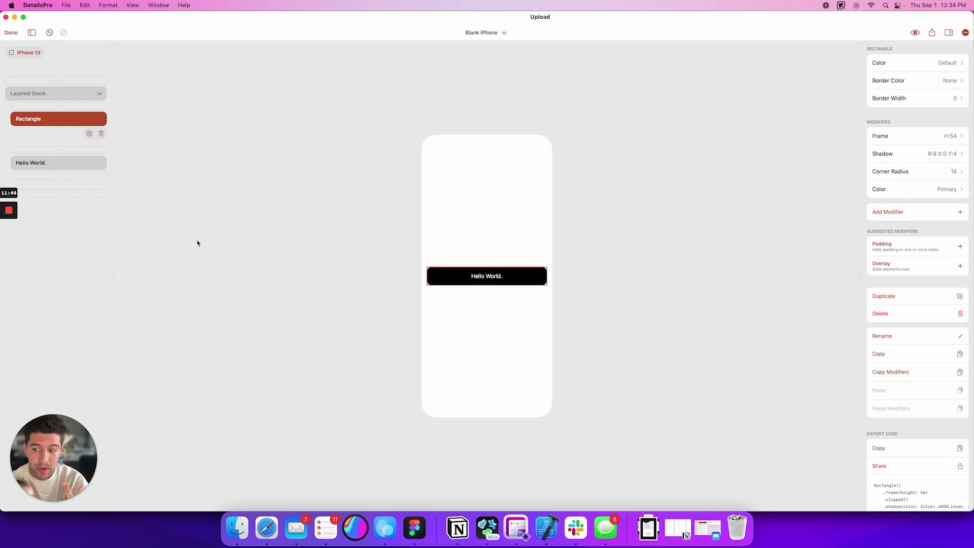
click(11, 33)
- Open Settings, set the hammer.circle Suggest Features icon to Large symbol size, then close it
click(348, 134)
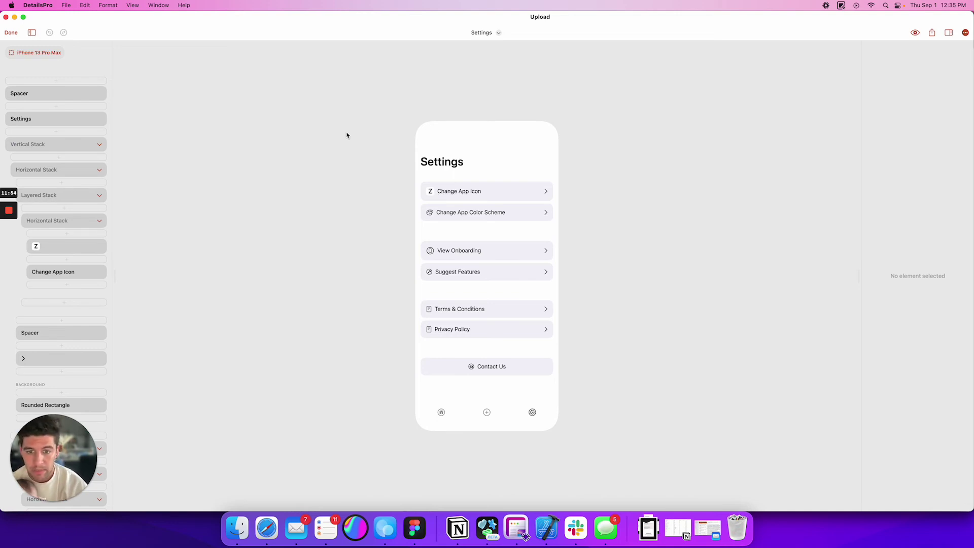
click(460, 272)
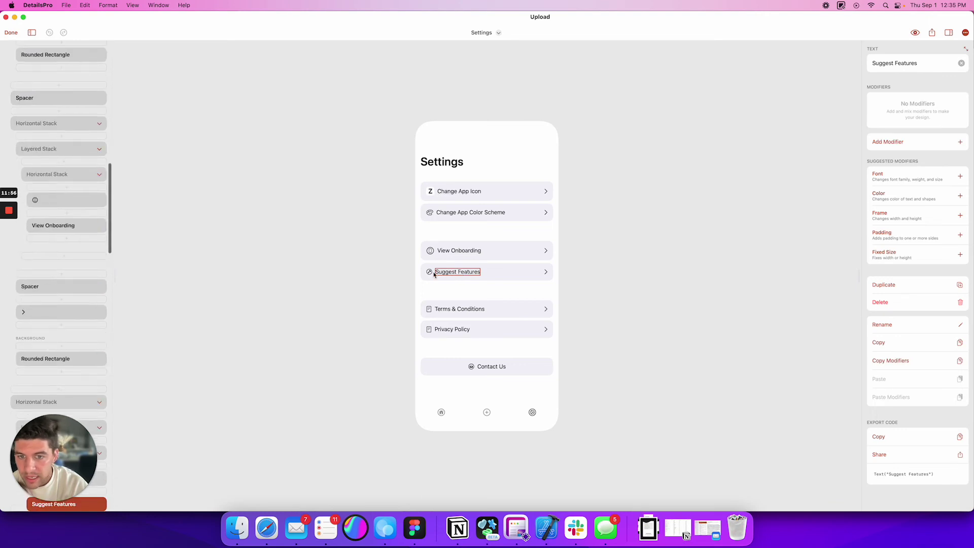
scroll(61, 371, down, 3)
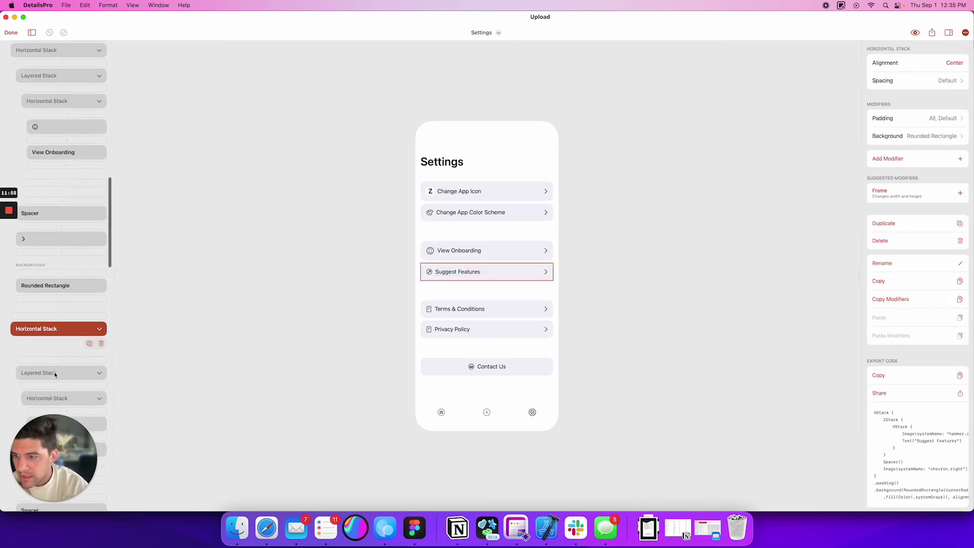
scroll(49, 398, down, 2)
click(56, 374)
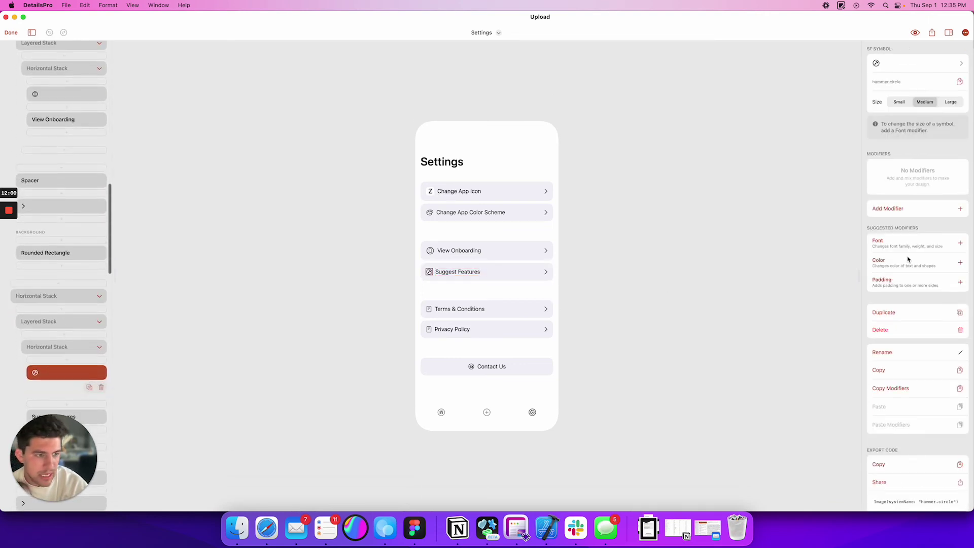
click(946, 102)
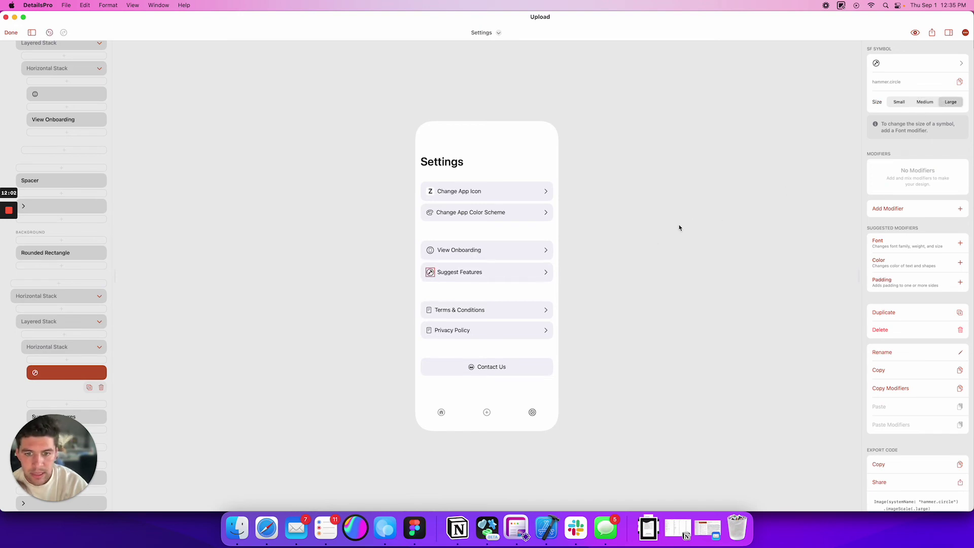
click(656, 239)
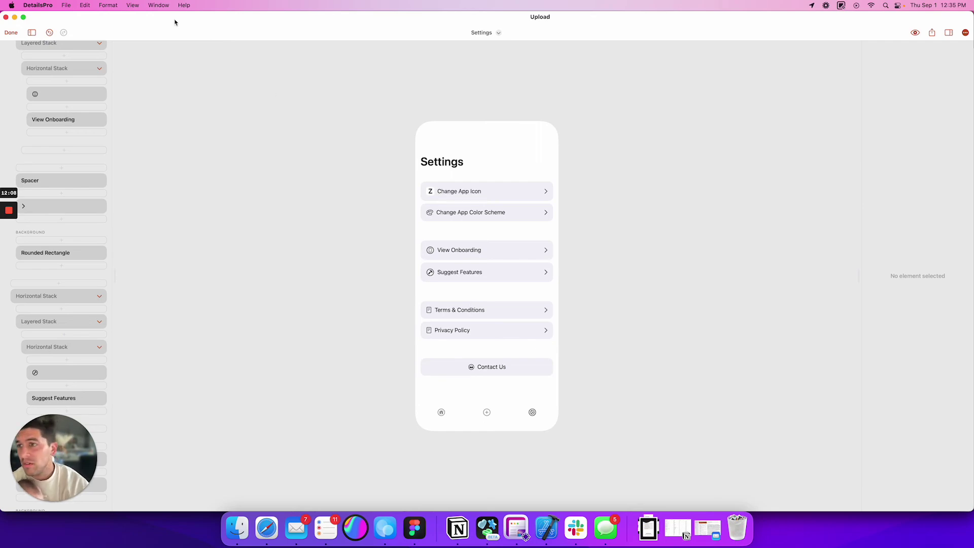
click(10, 33)
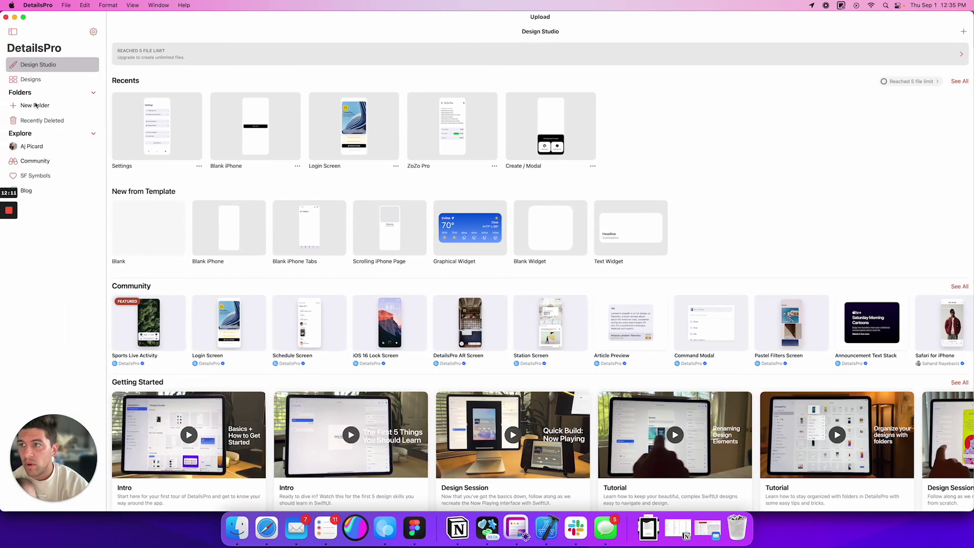
click(41, 150)
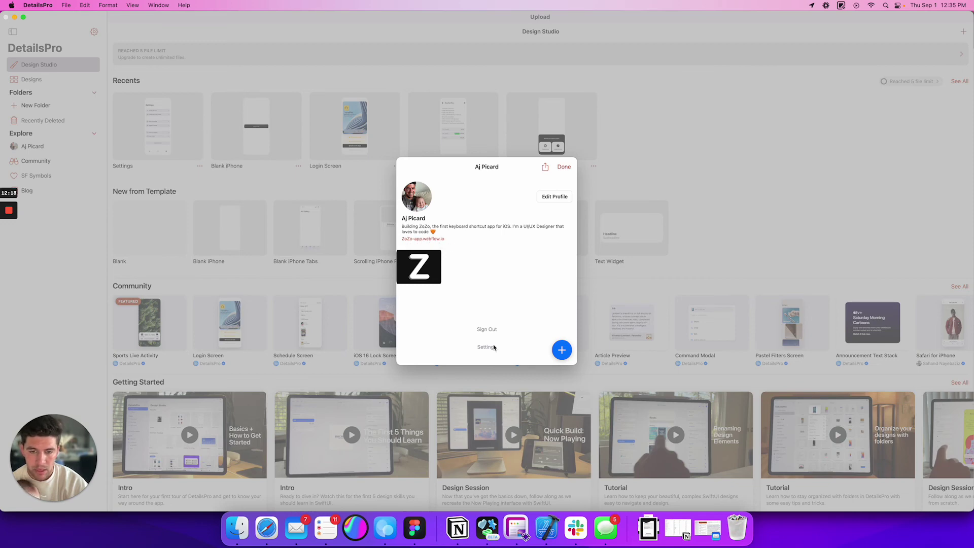
click(561, 350)
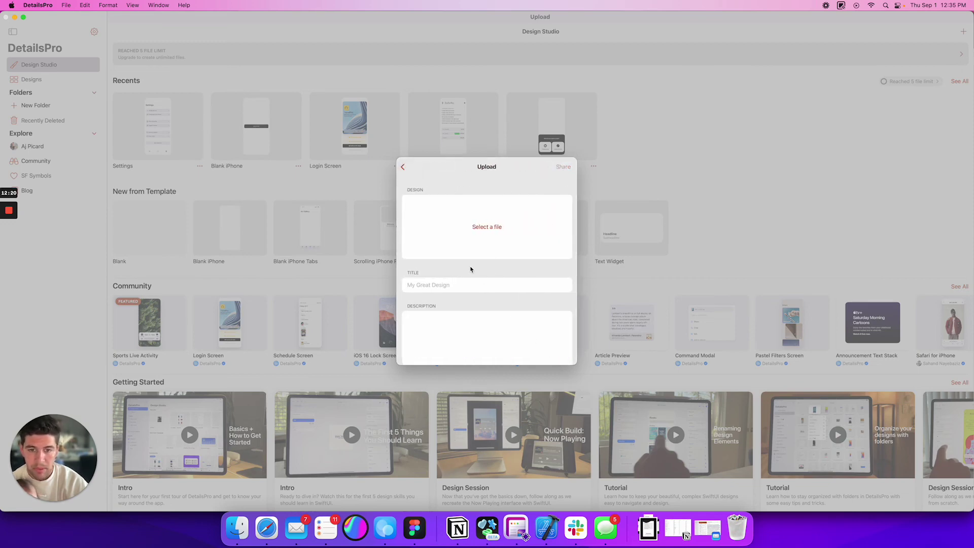
click(403, 166)
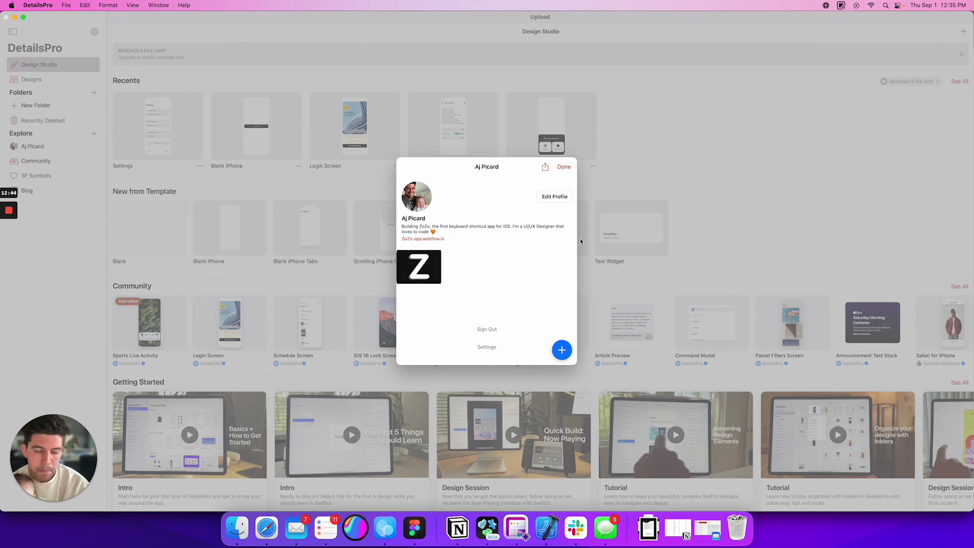
click(563, 167)
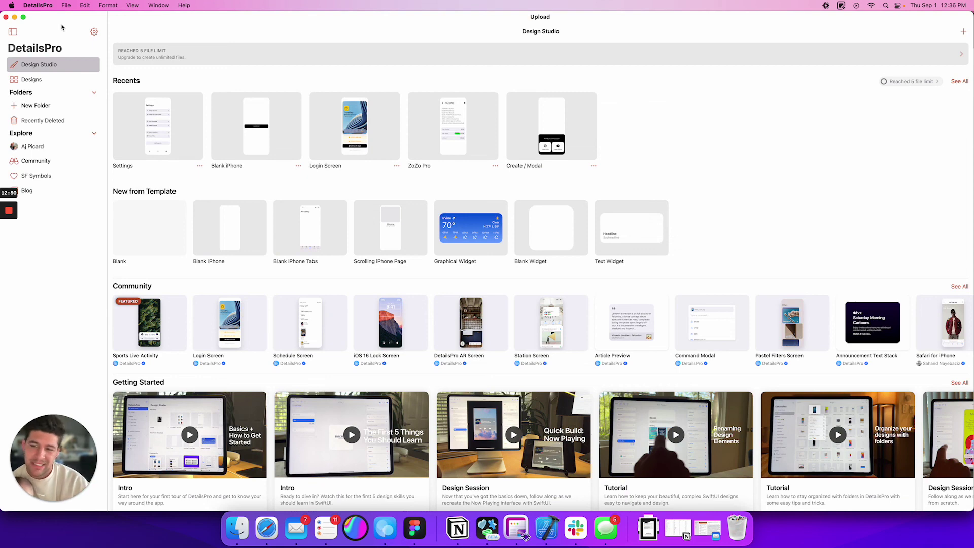
- Start a Send Feedback email to DetailsPro from the iCloud sender address
scroll(170, 165, down, 5)
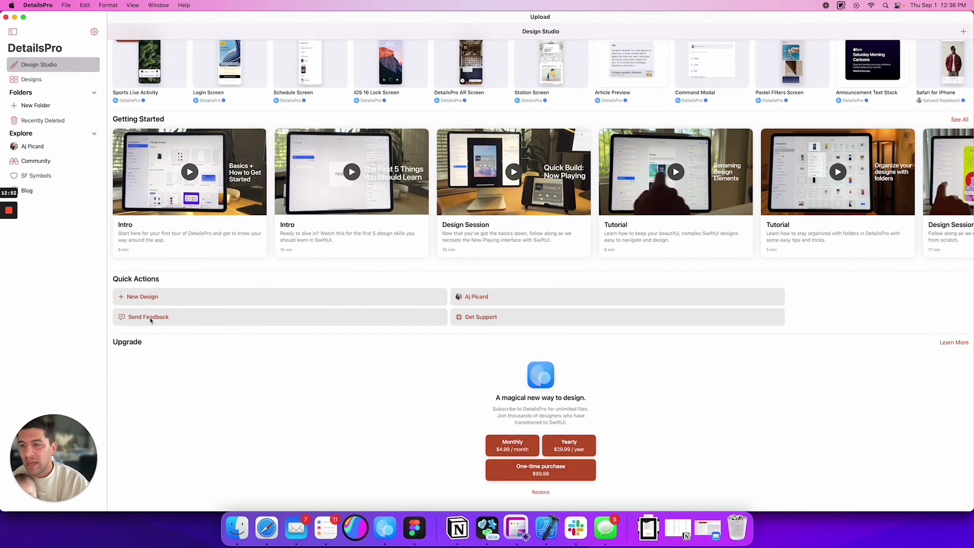
click(151, 318)
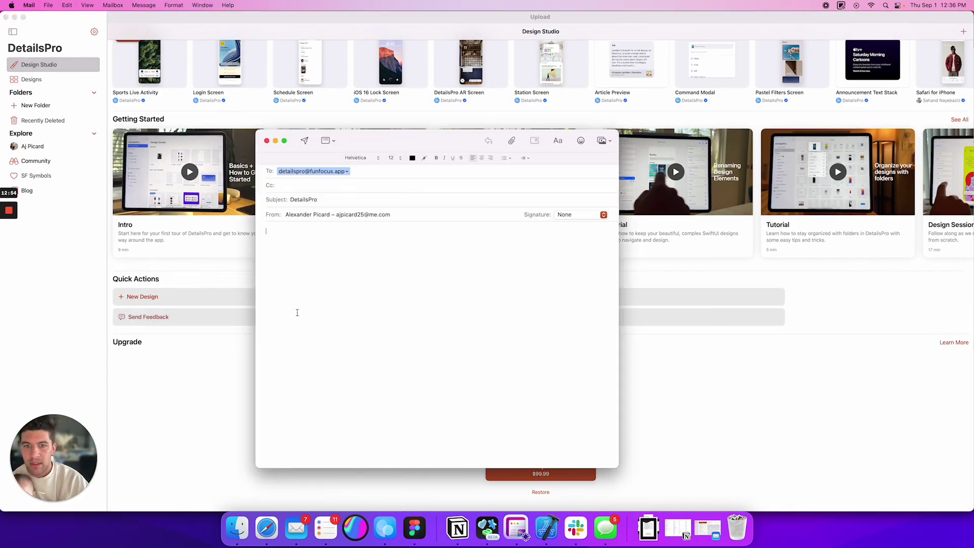
click(355, 215)
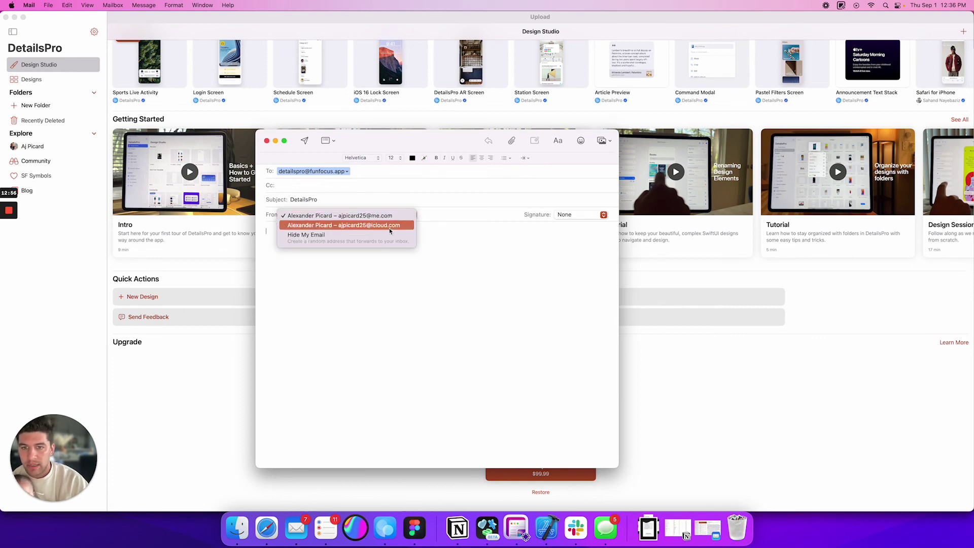
click(390, 226)
- Write the email asking when Text Inputs, Tab bar option and Animations arrive, signed with the sender's name, and send it
text(Hey!)
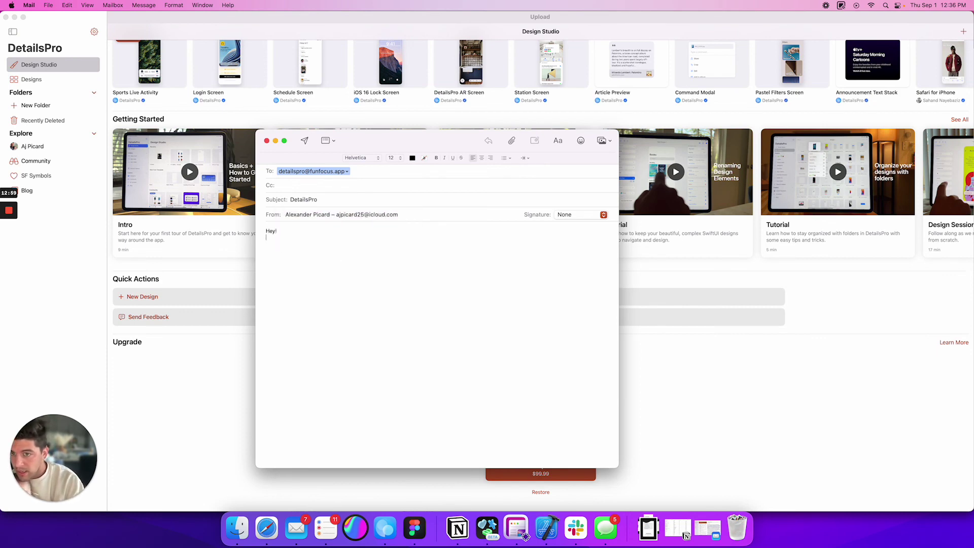
key(Return)
text(When wi)
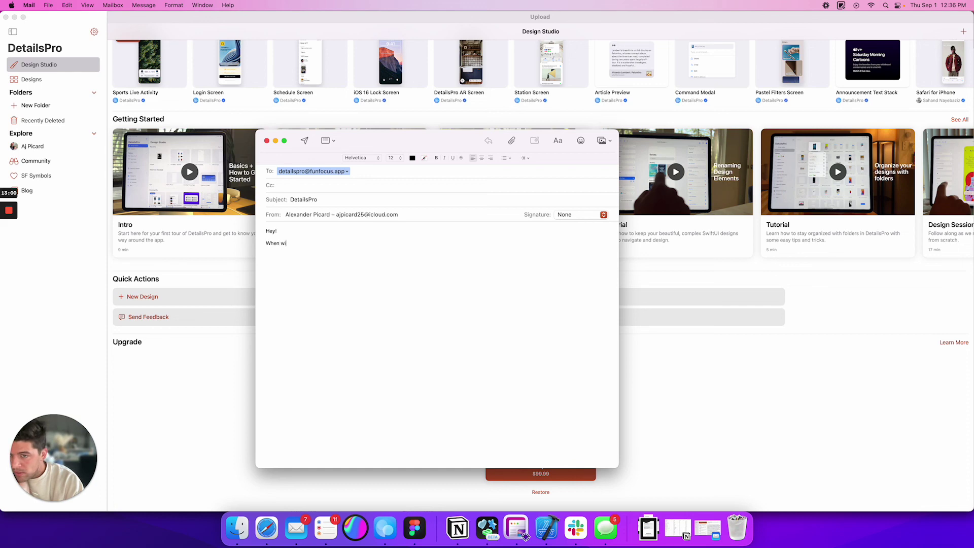
text(ll you guys be )
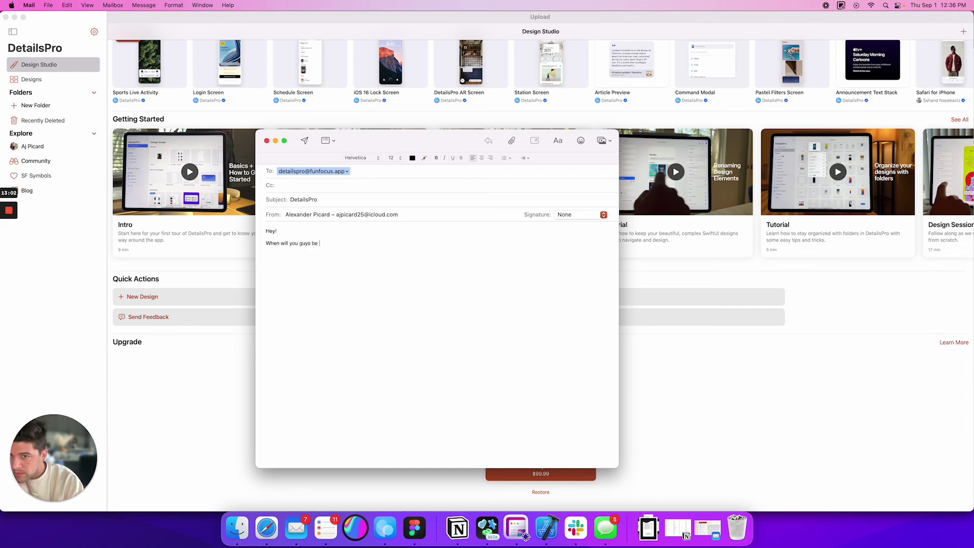
text(adding new i)
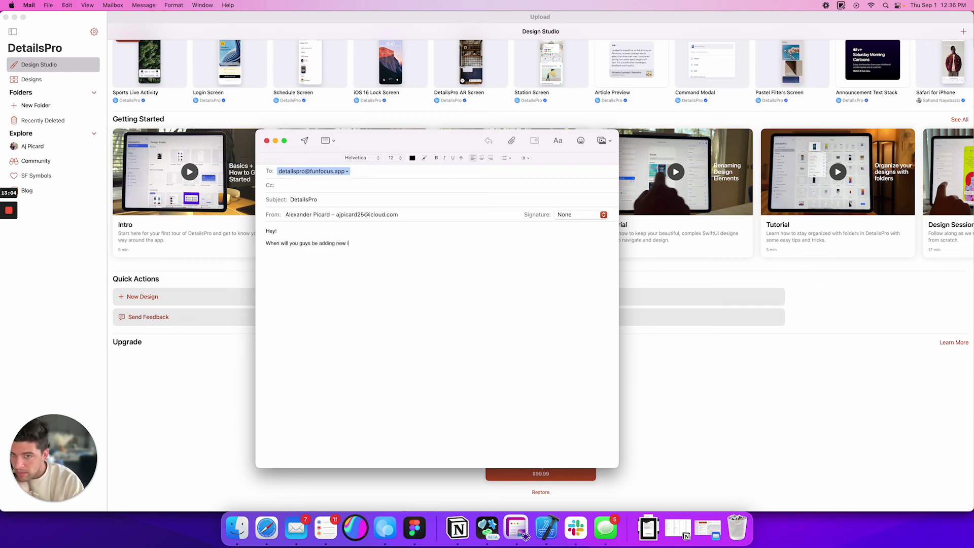
text(features like:- Text Inpu)
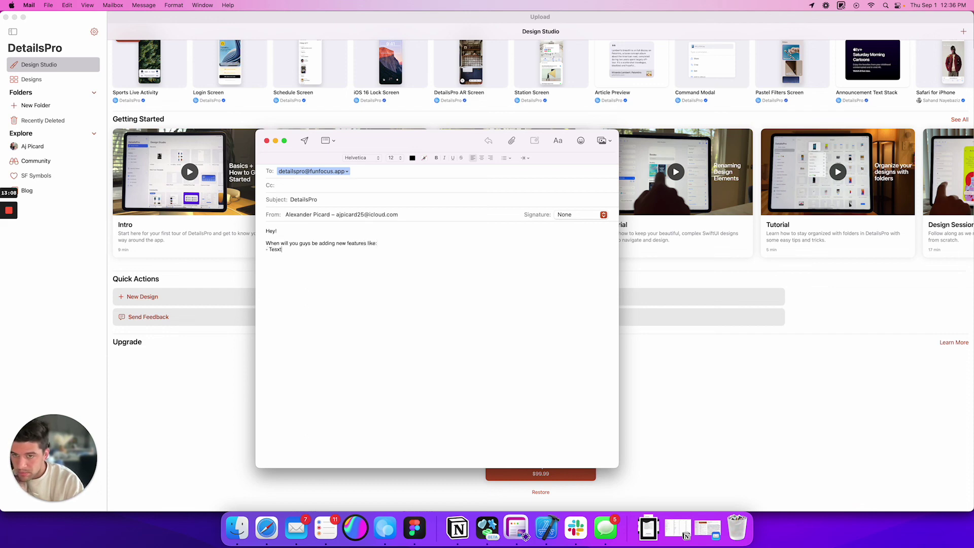
text(ts)
key(Return)
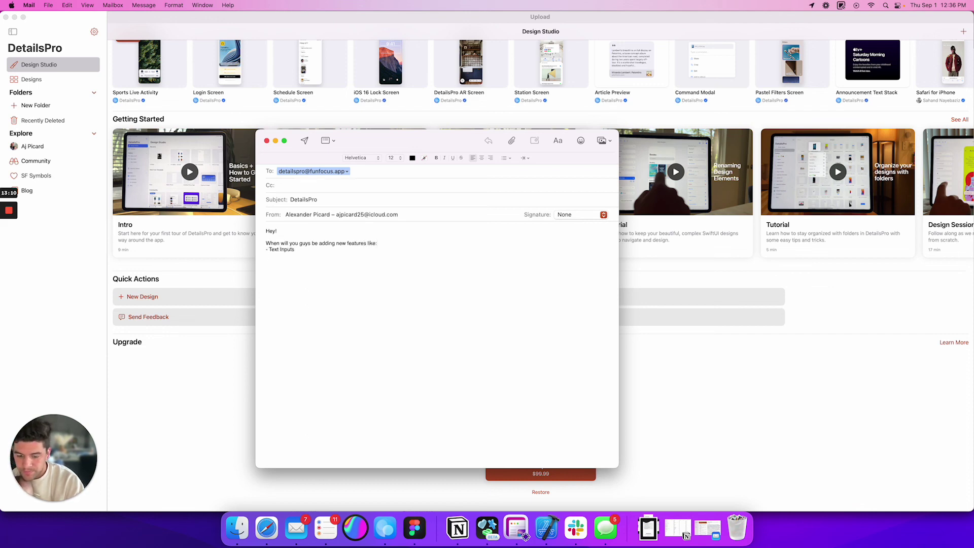
text(- Tab)
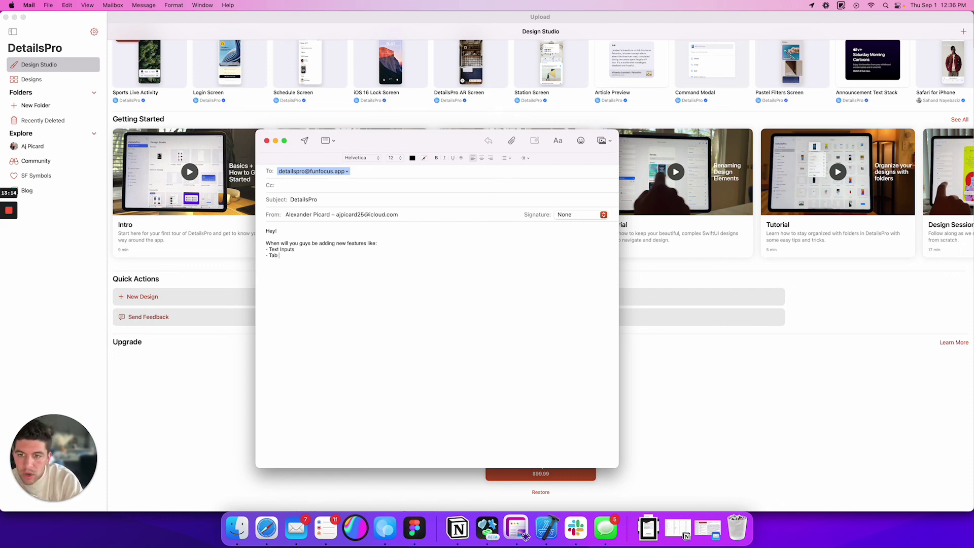
text( bar option )
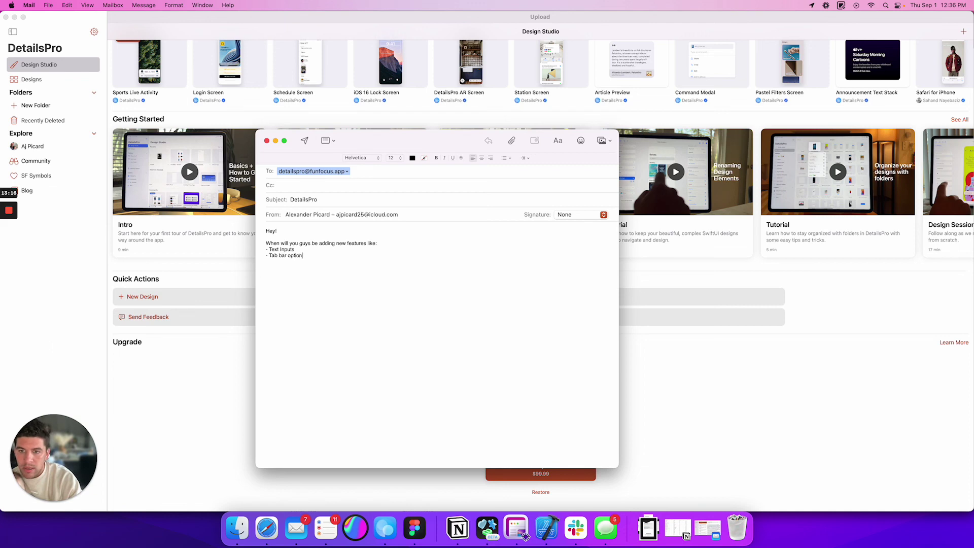
text(- Animations)
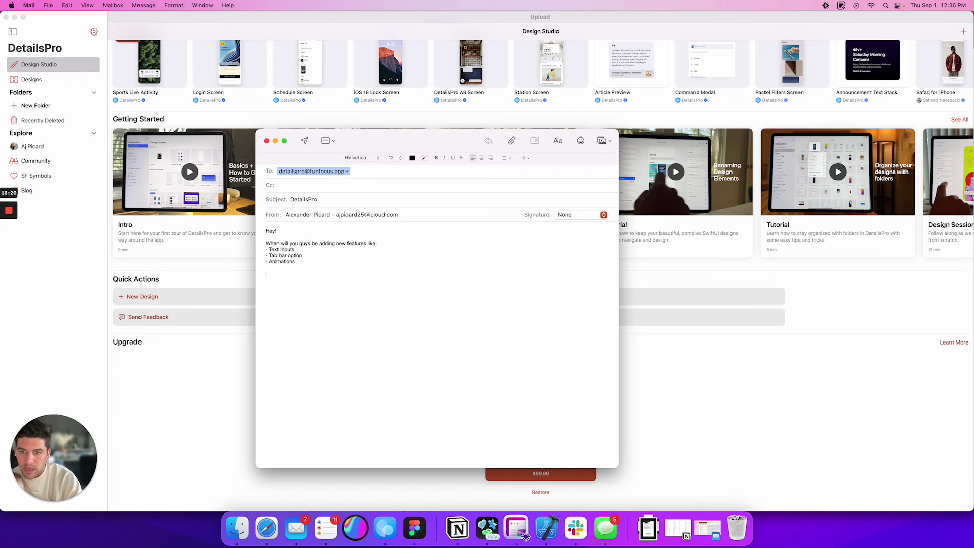
text(ooking forward to hearing from you)
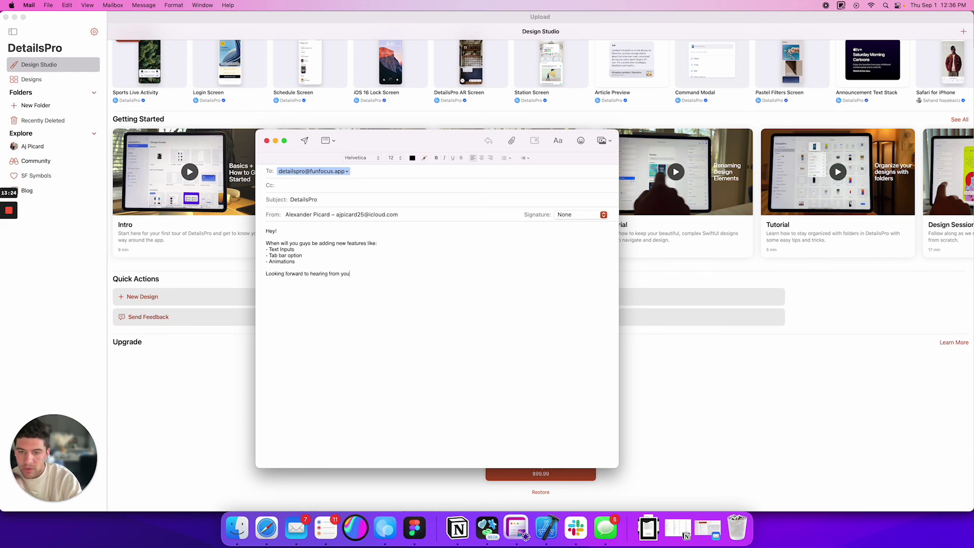
text(! Love )
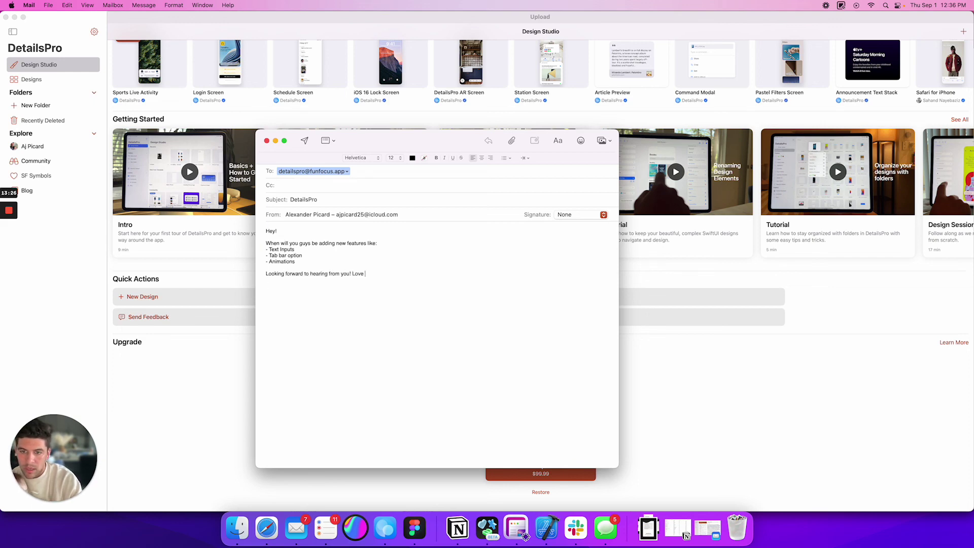
text(your app.)
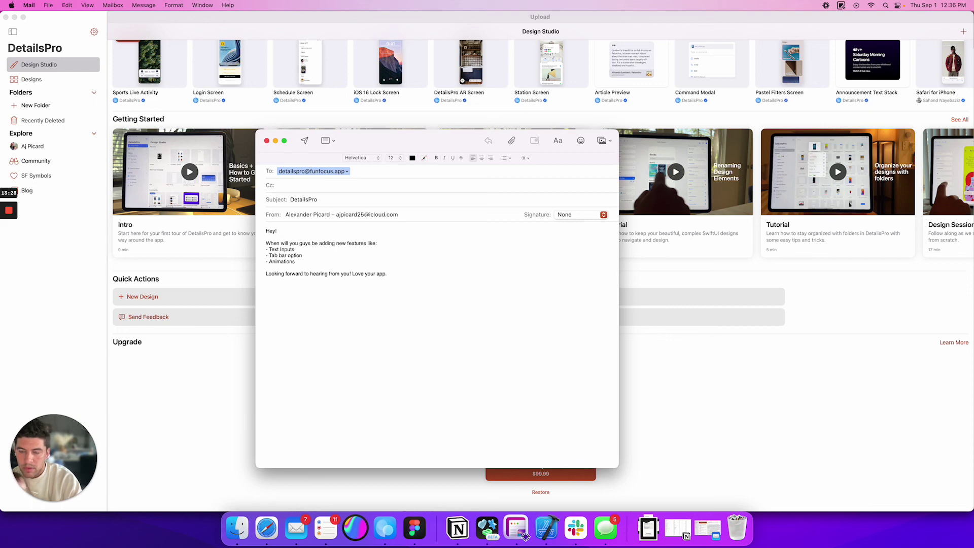
key(Return)
key(Return)
text(AJ Picard)
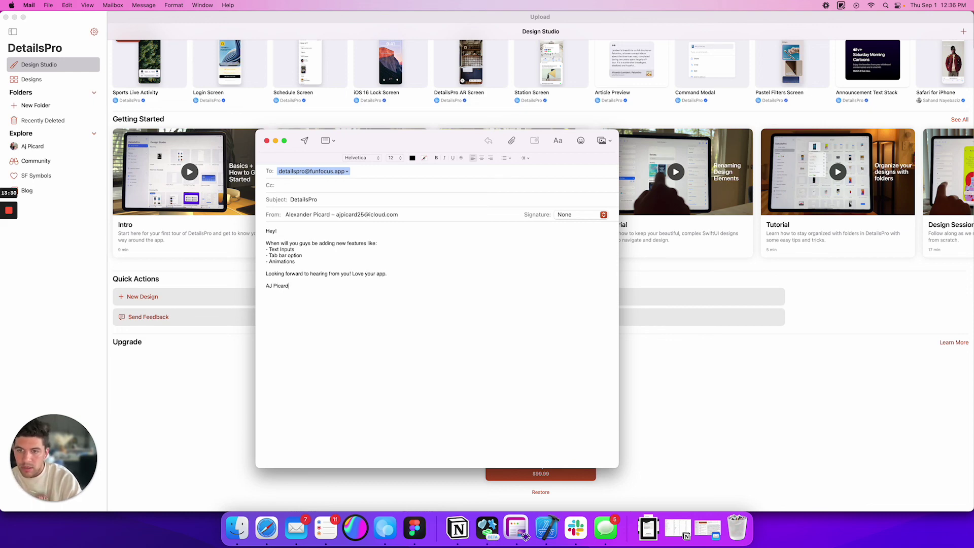
click(303, 143)
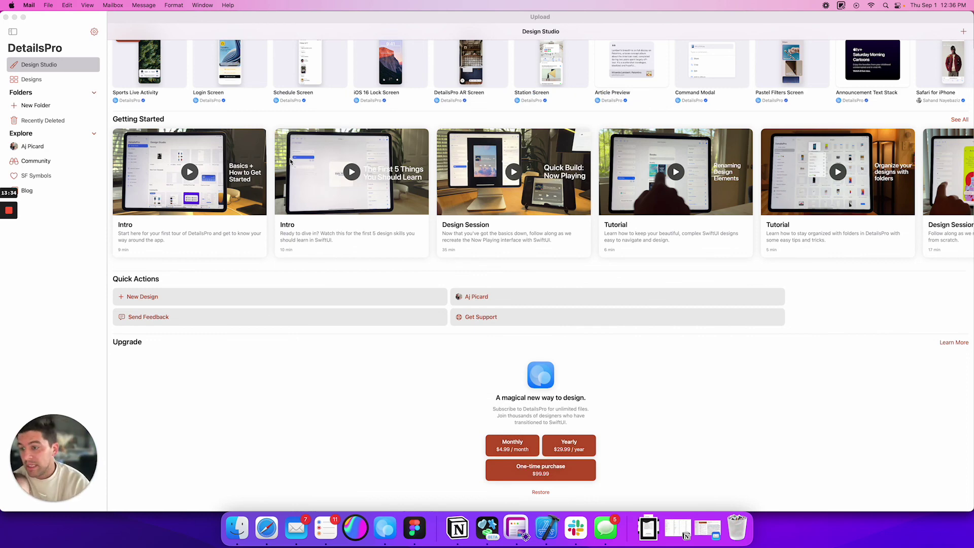
- Scroll the Design Studio home page back to the top
scroll(455, 226, up, 5)
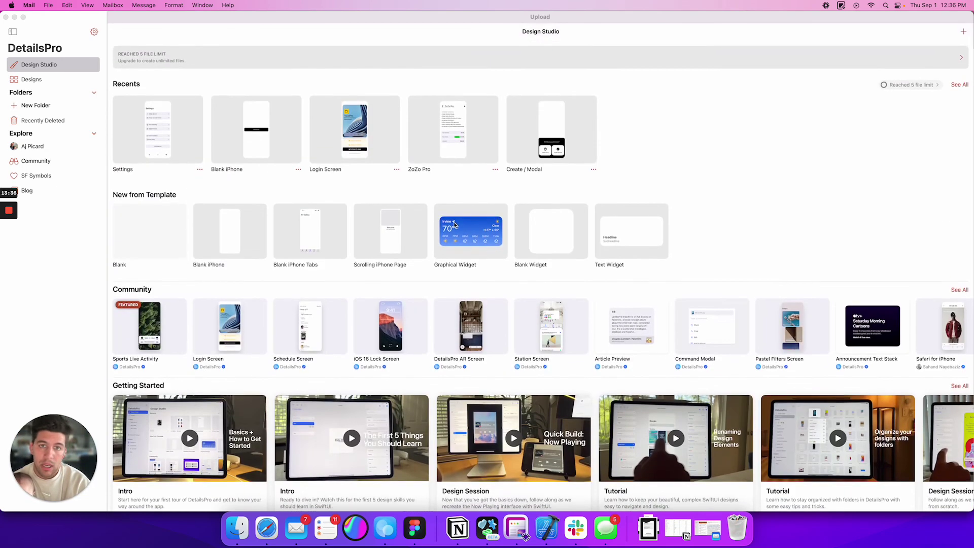